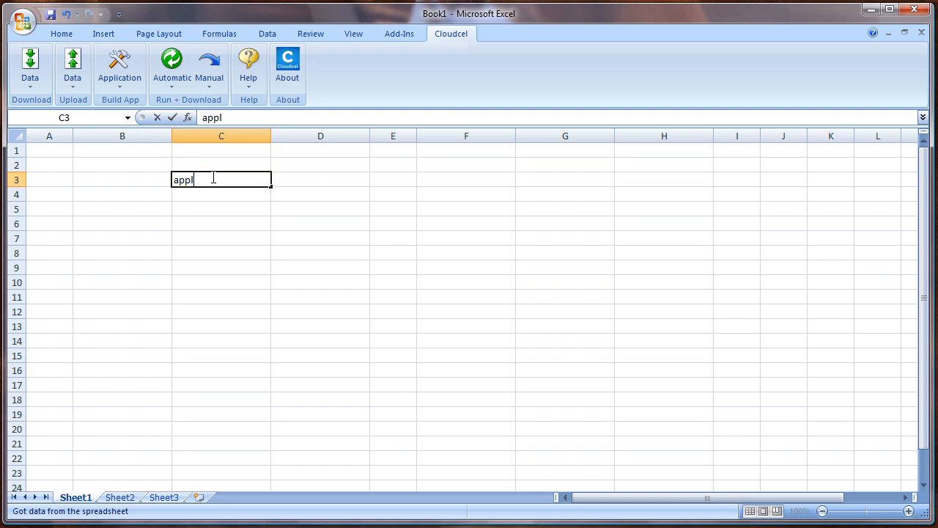
Step: Enter apple, orange and pear in C3:C5
key(Return)
text(ora)
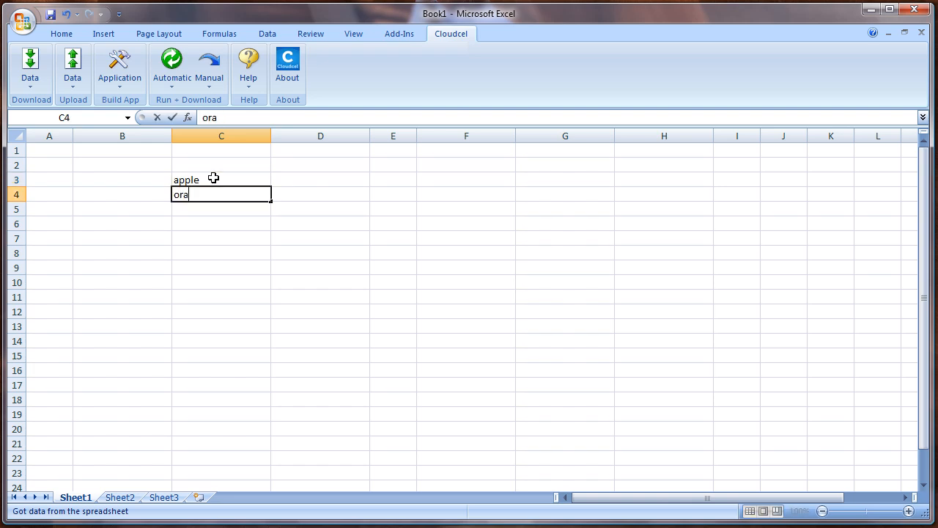
text(nge)
key(Return)
text(pear)
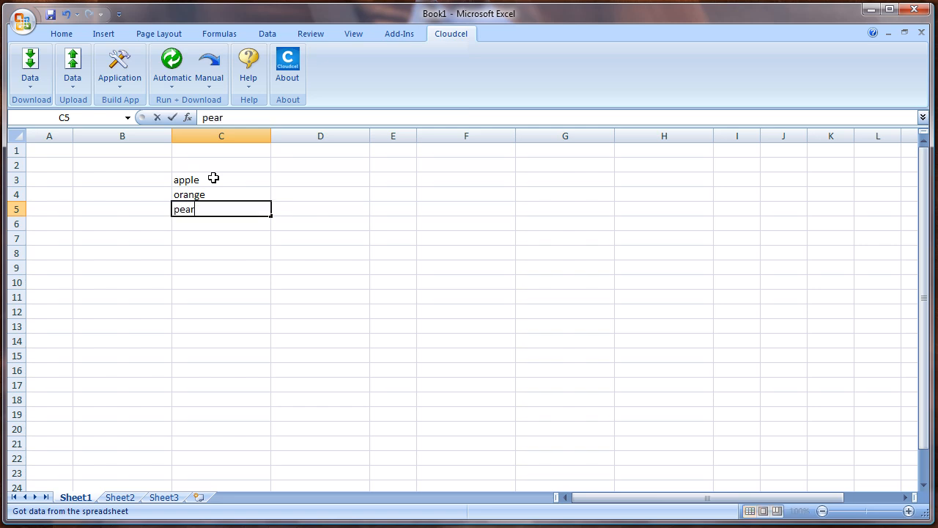
click(291, 184)
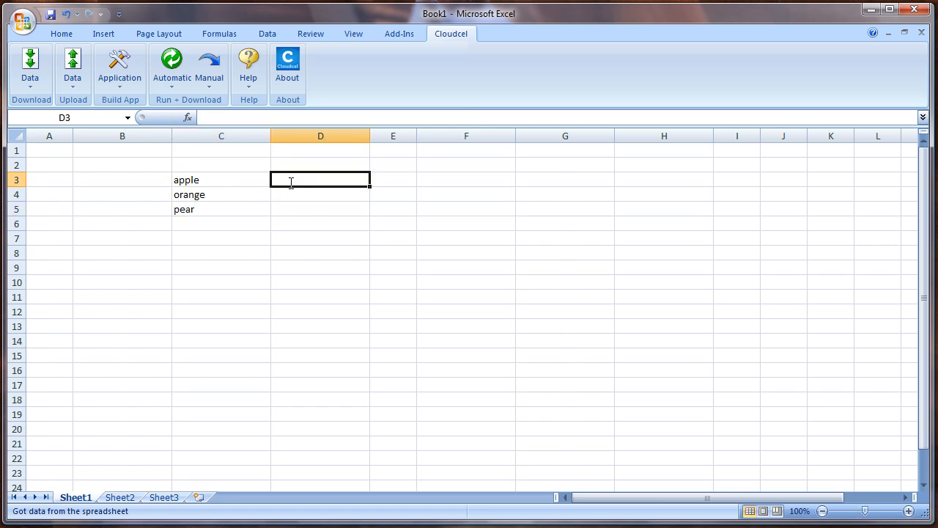
Step: Enter the quantities 3, 4 and 5 in D3:D5
text(3)
key(Return)
text(4)
key(Return)
text(5)
key(Return)
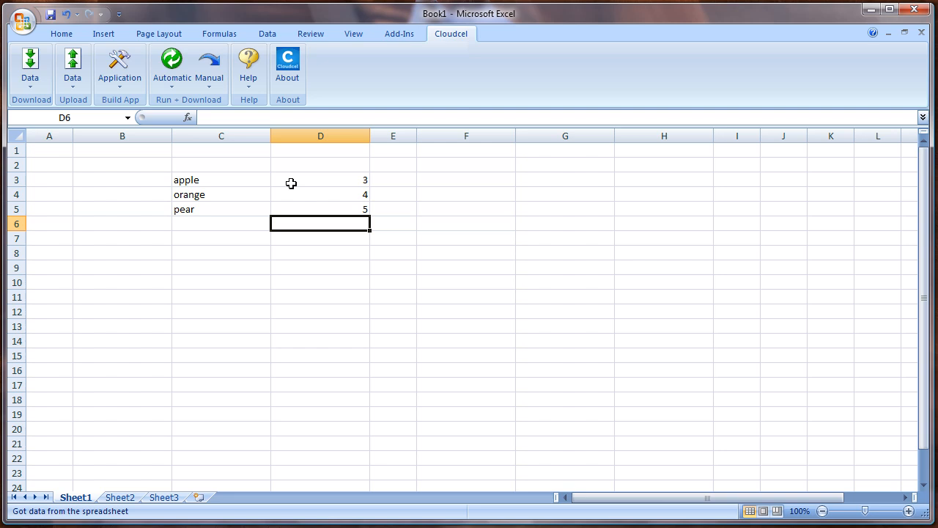
Step: Enter 4.4, 5.5 and 8.9 in E3:E5, then select the table C3:E5
click(398, 181)
text(4.4)
key(Return)
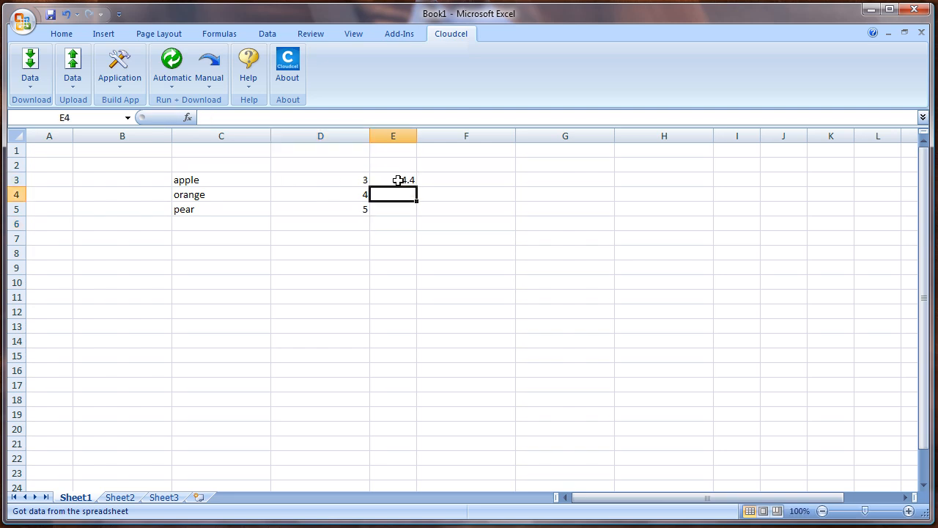
text(5.5)
key(Return)
text(8.9)
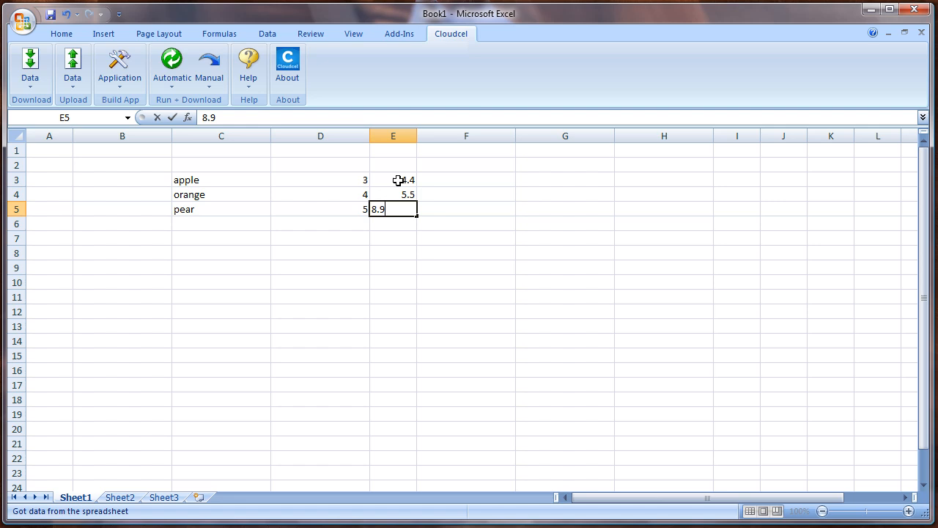
key(Return)
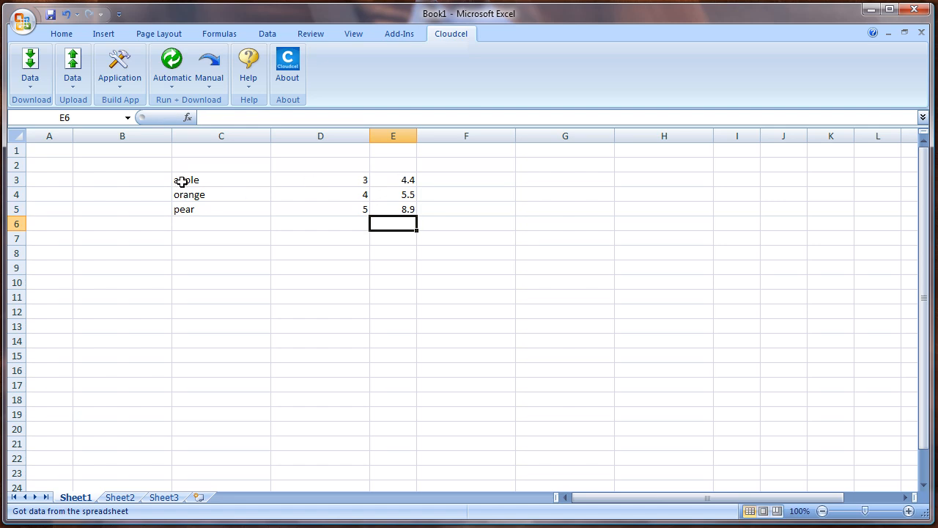
drag(184, 181, 384, 210)
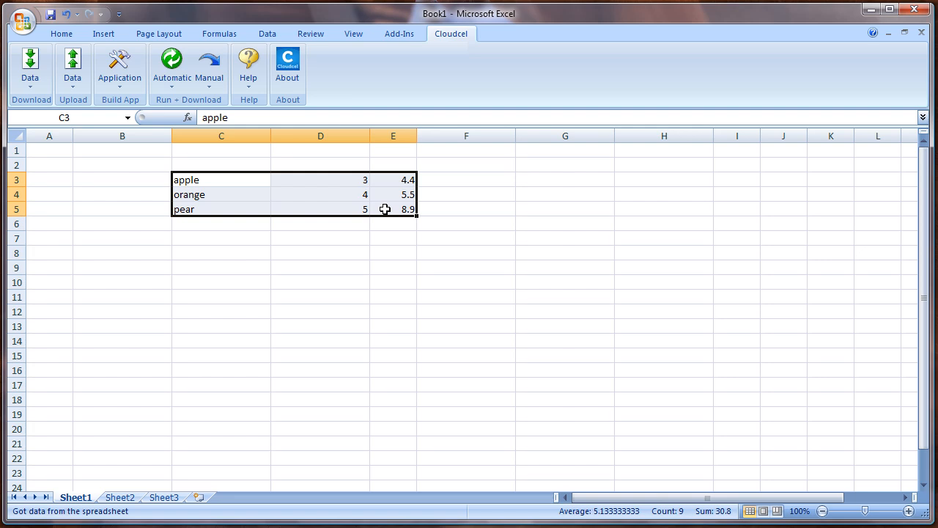
Step: Create a new Cloudcel upload stream named Fruit with the description 'My fruit list'
click(72, 80)
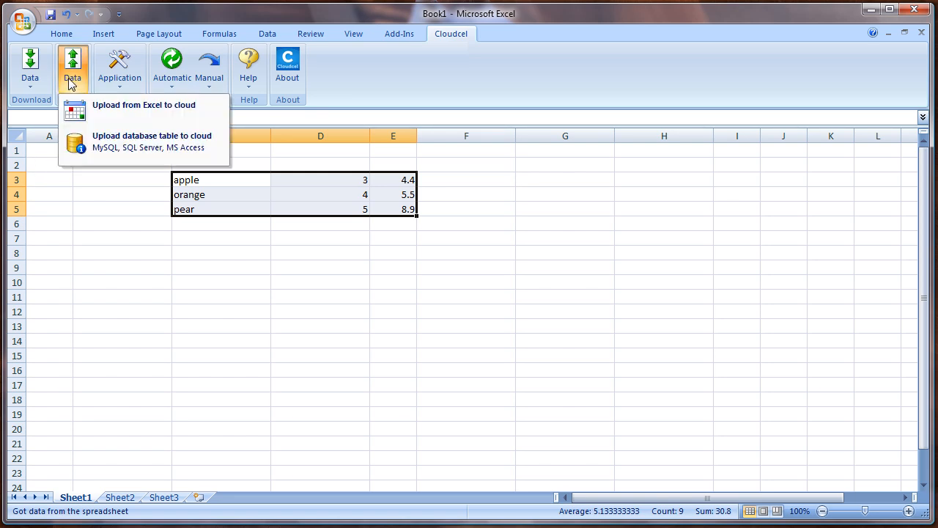
click(116, 106)
drag(429, 182, 383, 184)
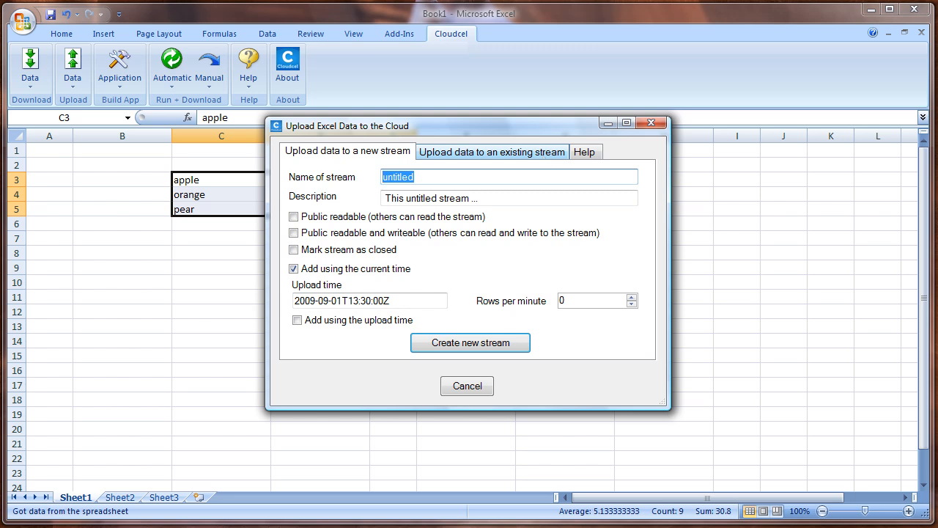
text(Fruit)
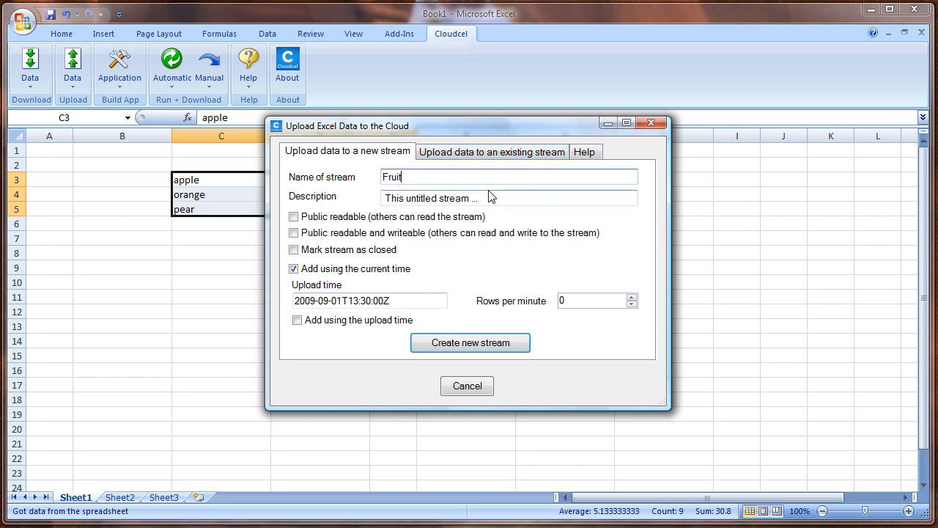
drag(382, 203, 484, 201)
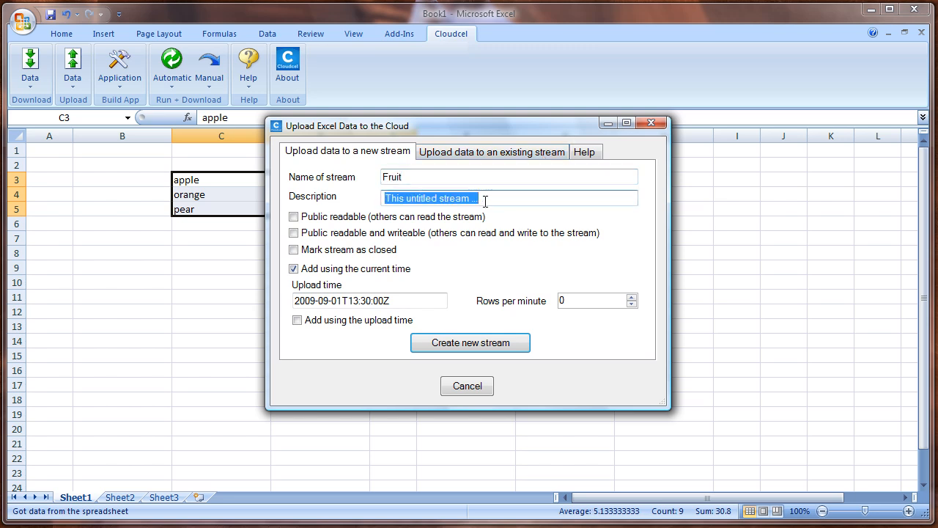
text(My)
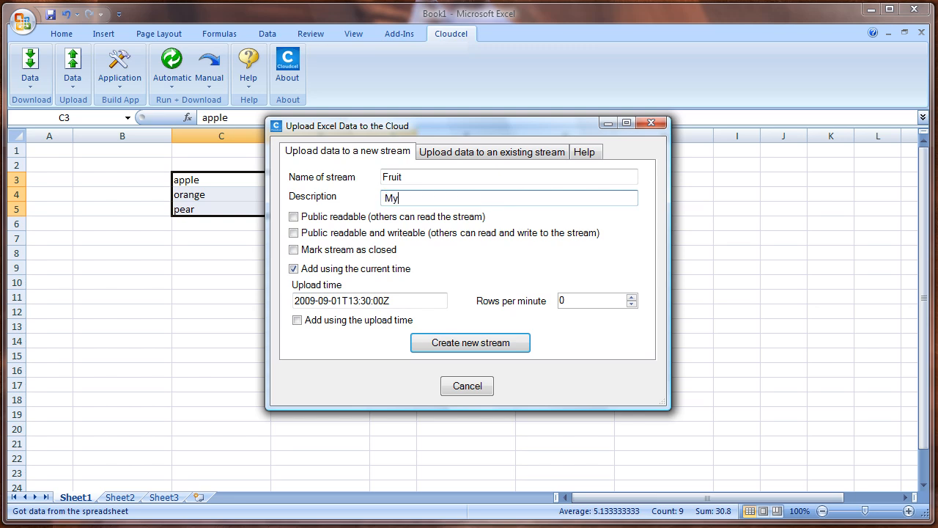
text( fruit list)
click(475, 348)
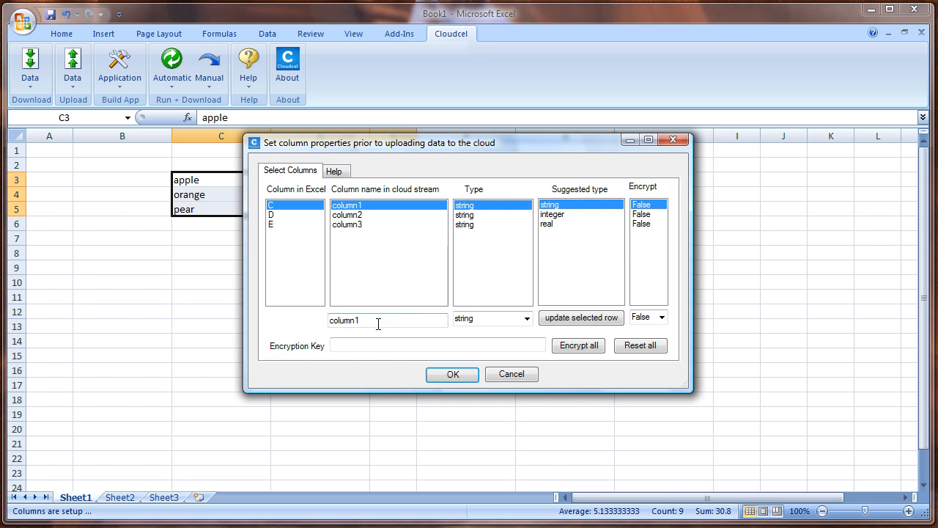
Step: Name column C 'fruit' and column D 'quantity' with type integer
drag(378, 324, 323, 320)
text(fruit)
click(578, 318)
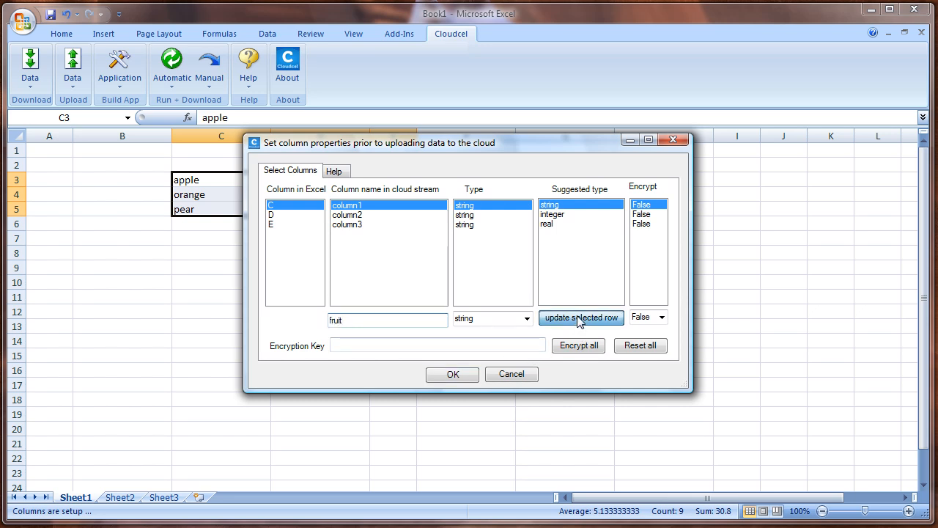
click(350, 216)
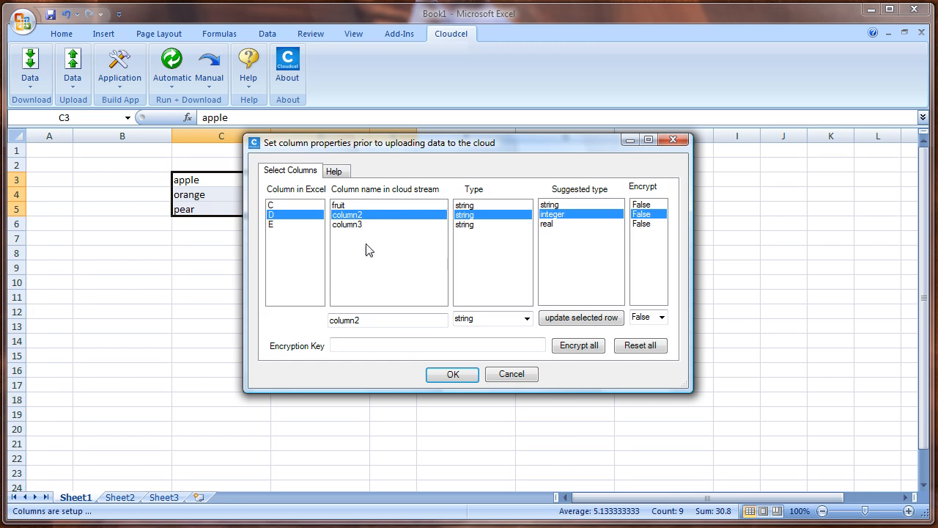
drag(367, 318, 319, 317)
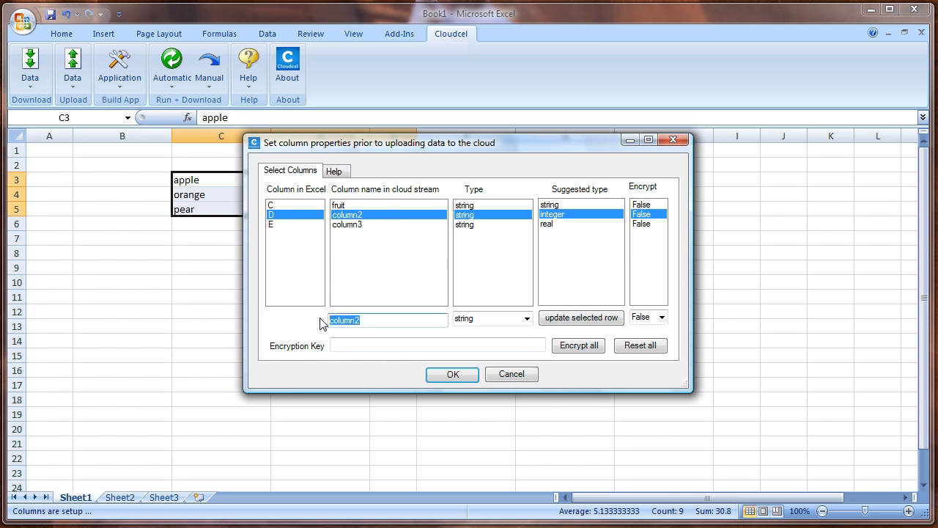
text(quantity)
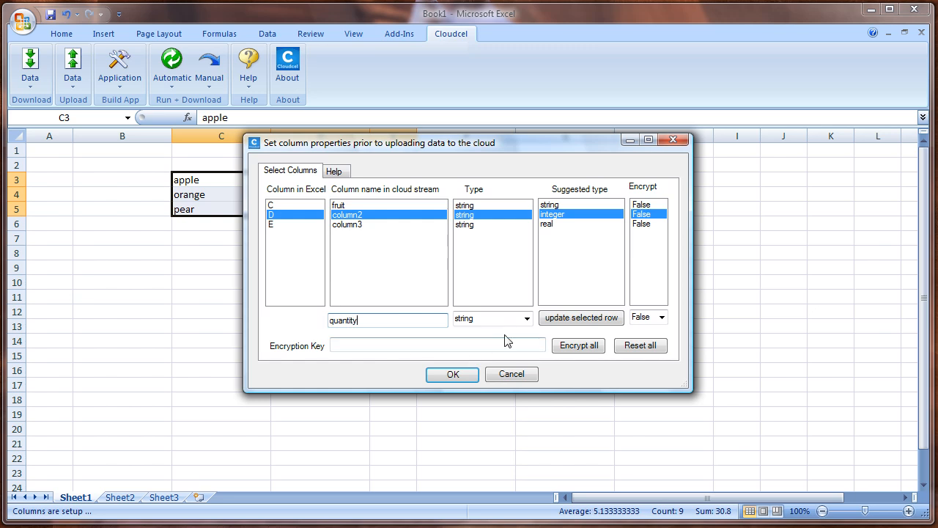
click(526, 318)
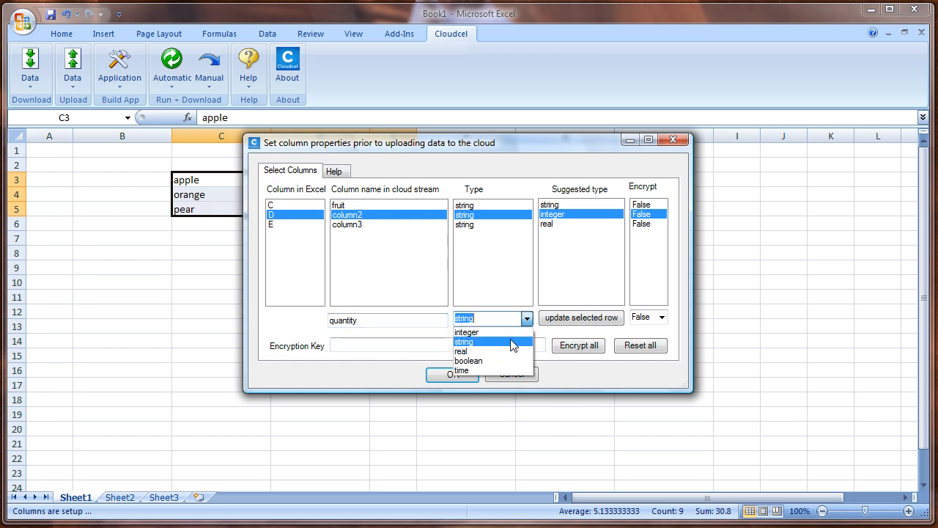
click(505, 332)
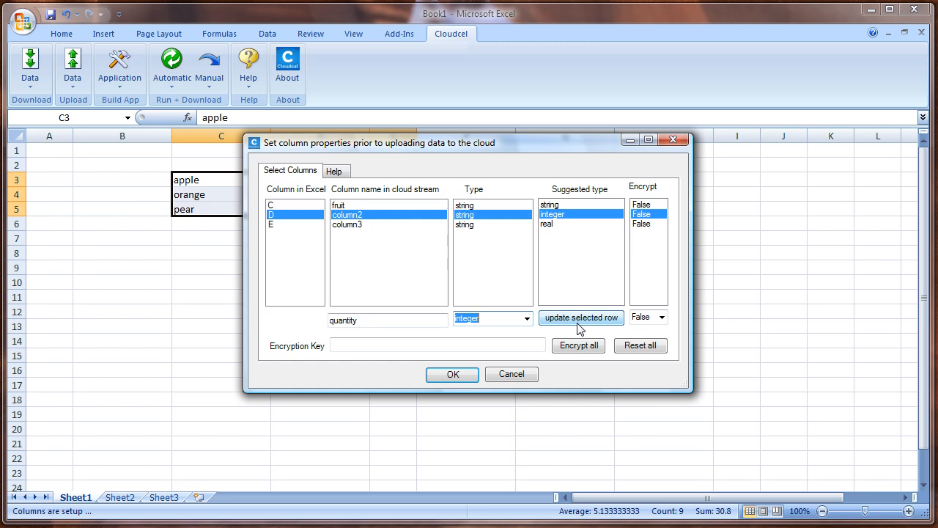
click(579, 322)
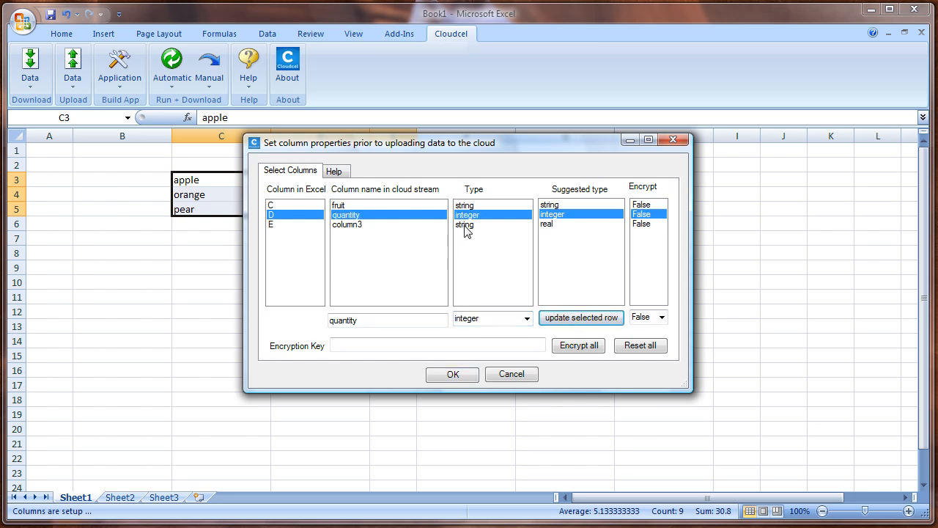
Step: Name column E 'price' with type real and finish the upload
click(464, 225)
drag(378, 319, 313, 319)
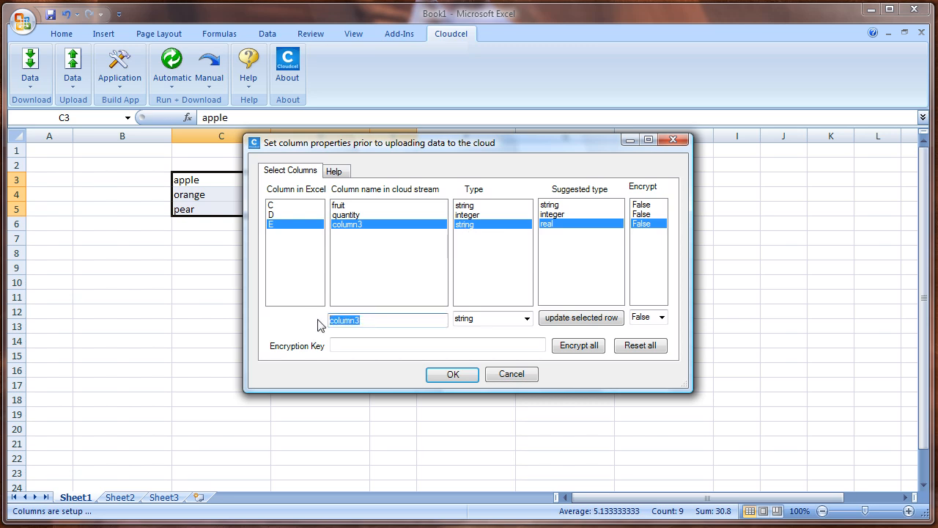
text(pro)
key(BackSpace)
text(ice)
click(527, 320)
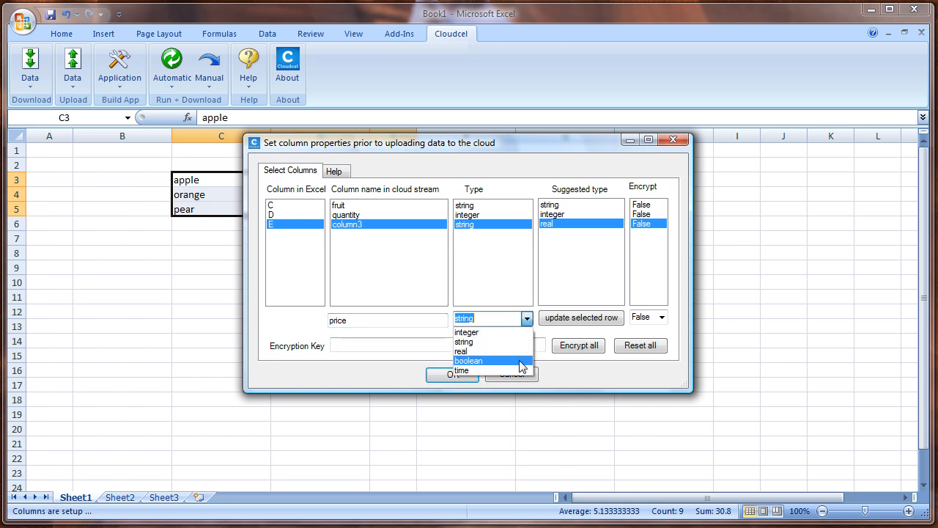
click(516, 352)
click(578, 318)
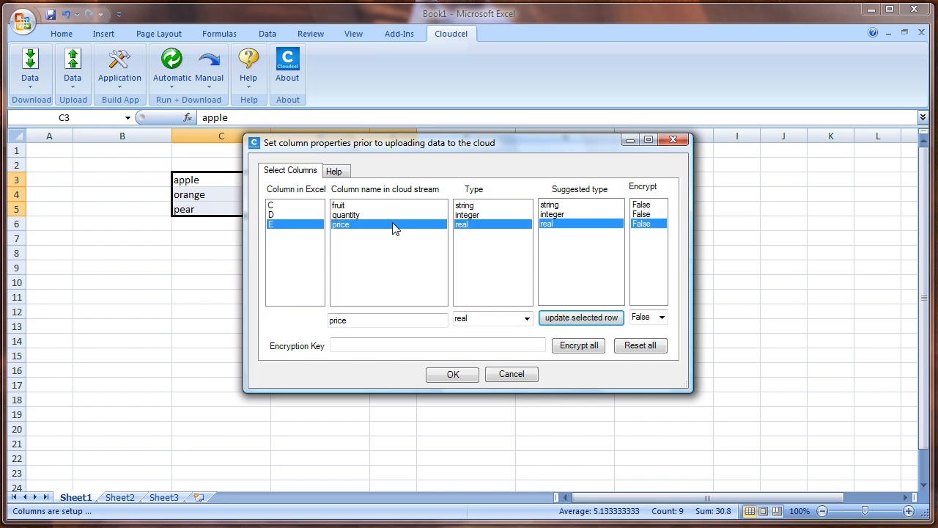
click(450, 373)
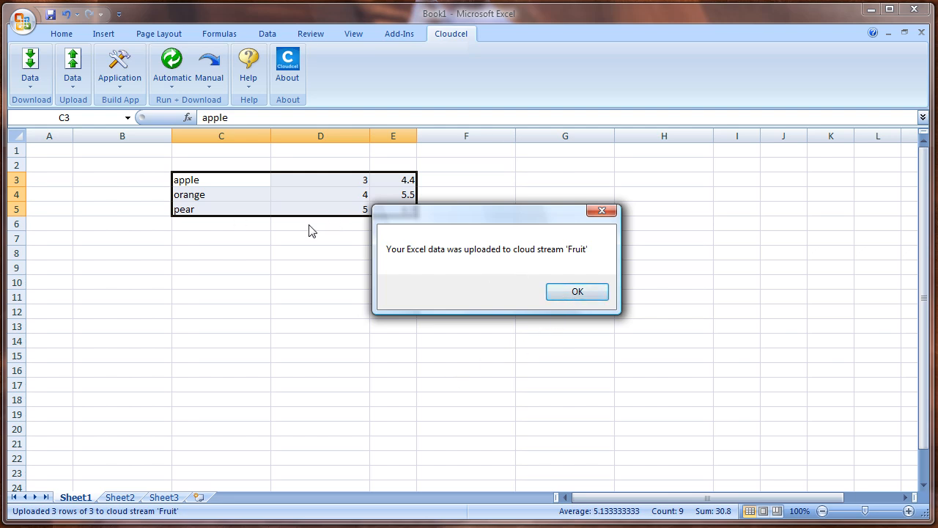
Step: Insert a Fruit stream data block at G3 with the fruit, quantity and price columns
click(577, 292)
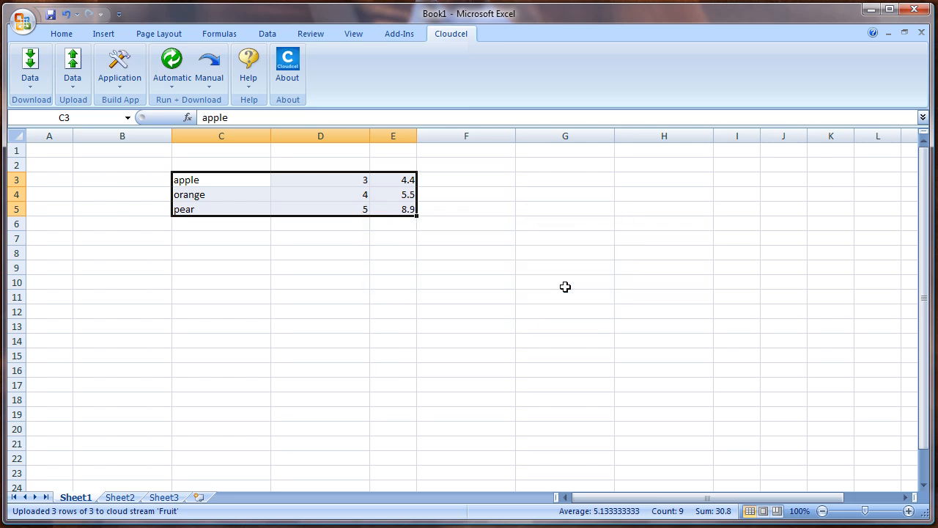
click(531, 178)
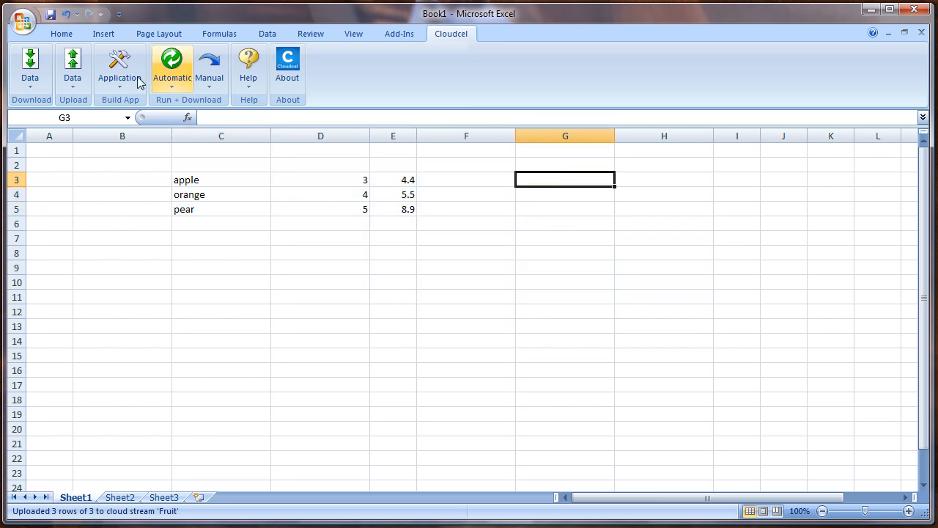
click(28, 82)
click(74, 112)
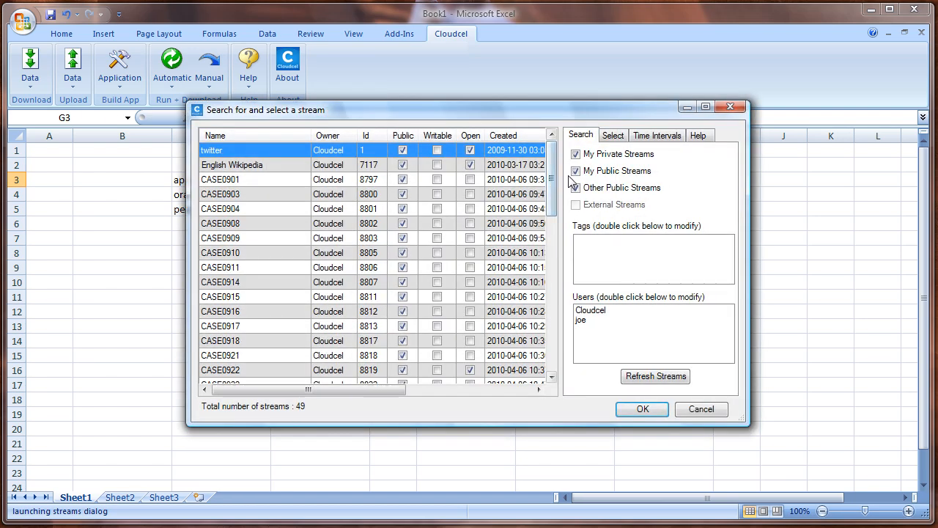
drag(553, 175, 554, 344)
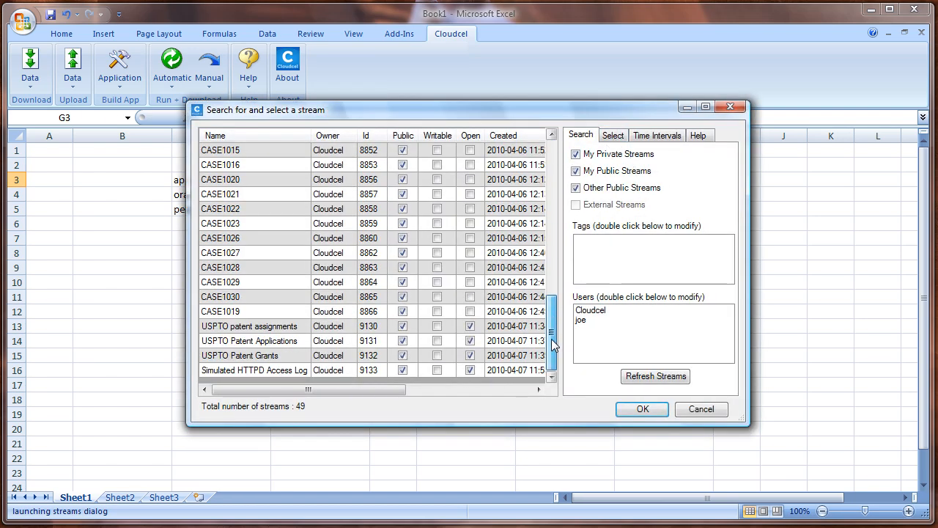
click(665, 378)
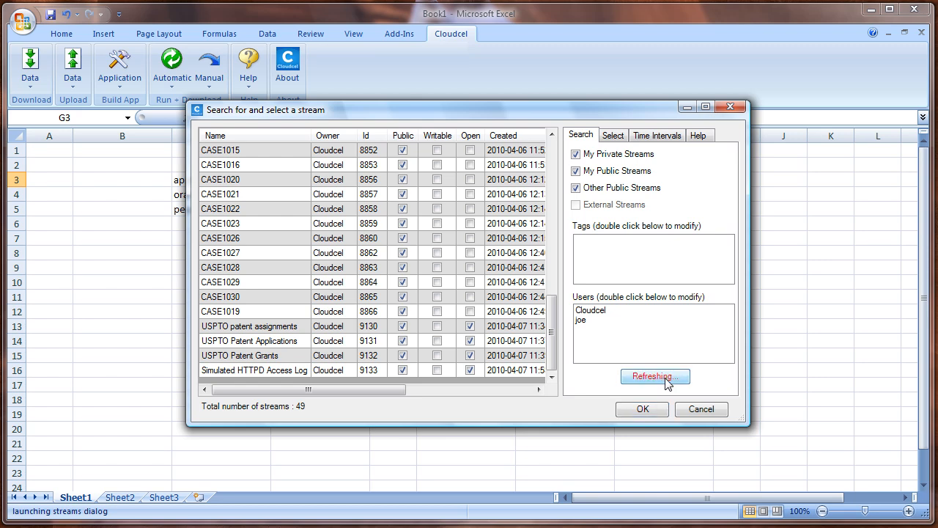
scroll(555, 247, down, 1)
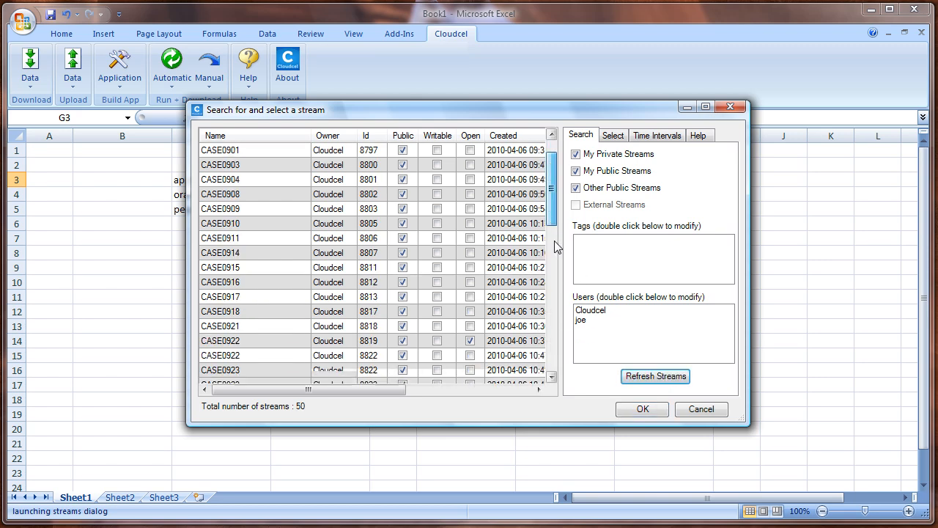
scroll(555, 248, down, 10)
click(218, 372)
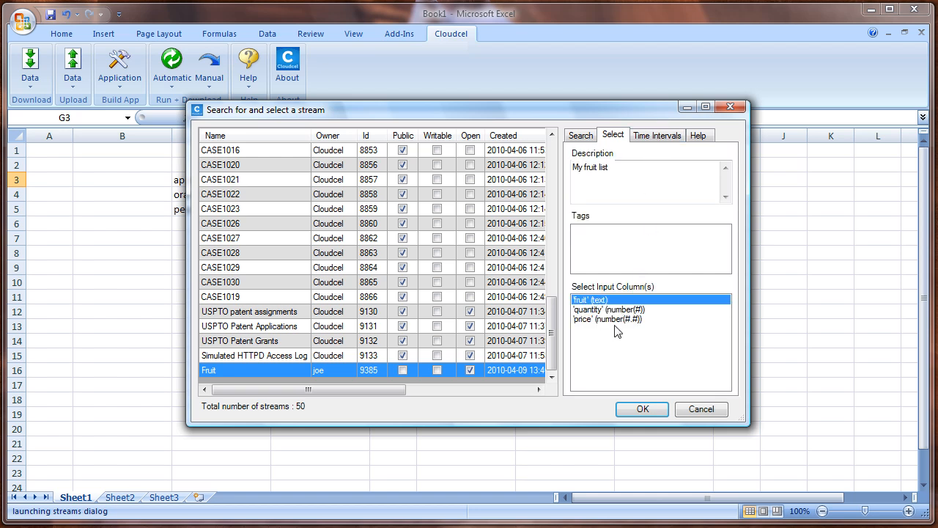
shift+click(611, 317)
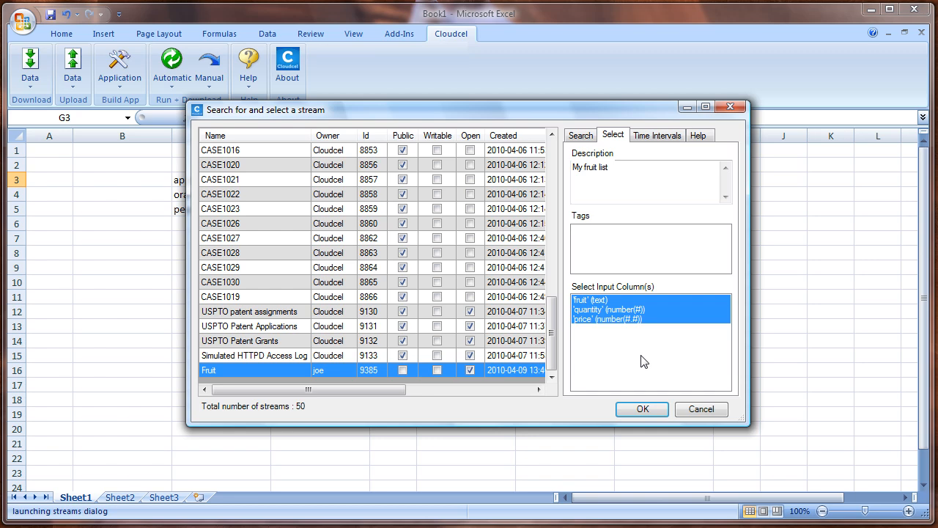
click(640, 410)
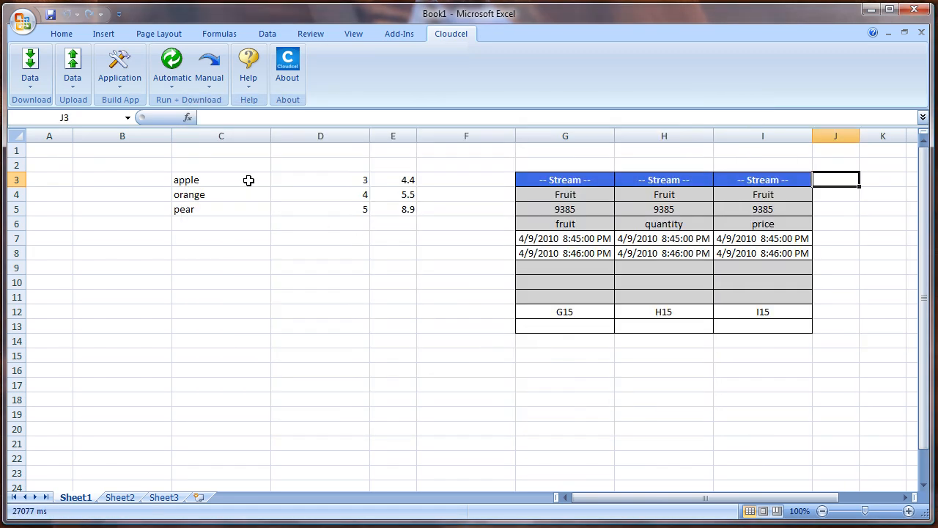
Step: Run the automatic download so the Fruit rows fill G15:I17
click(173, 71)
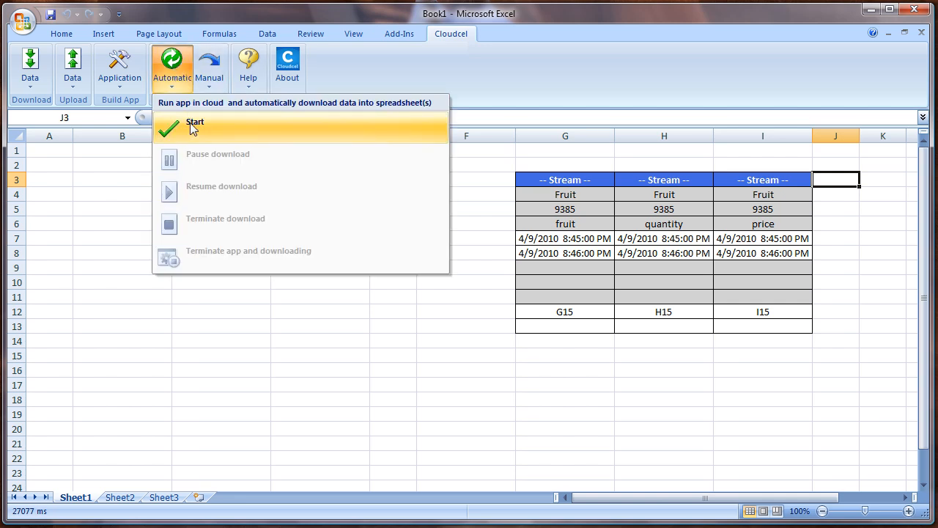
click(192, 121)
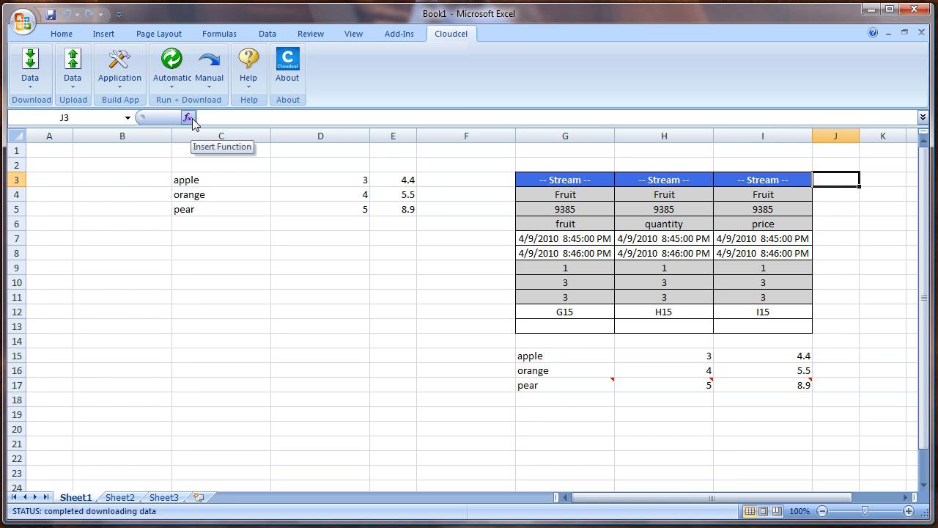
click(72, 72)
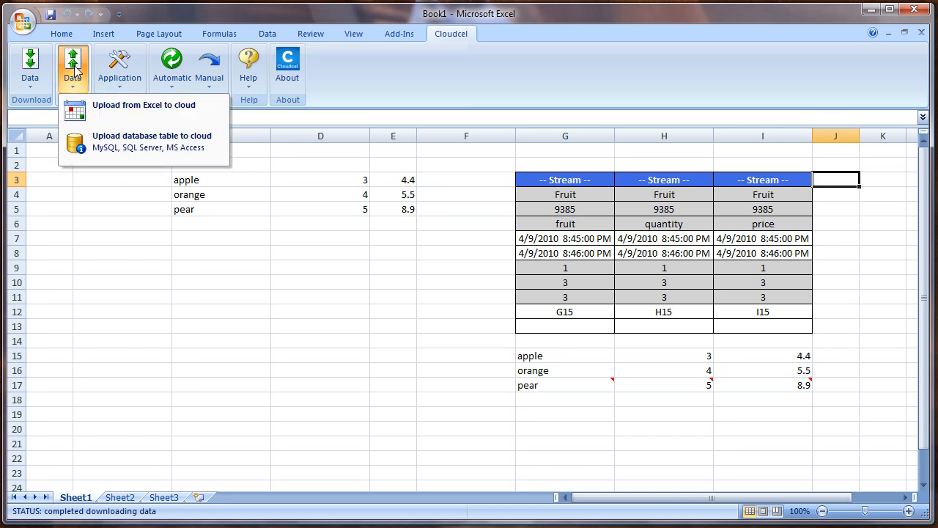
Step: Connect the database copy tool to SQL Server database AdventureWorksDW using the server and login details
click(150, 141)
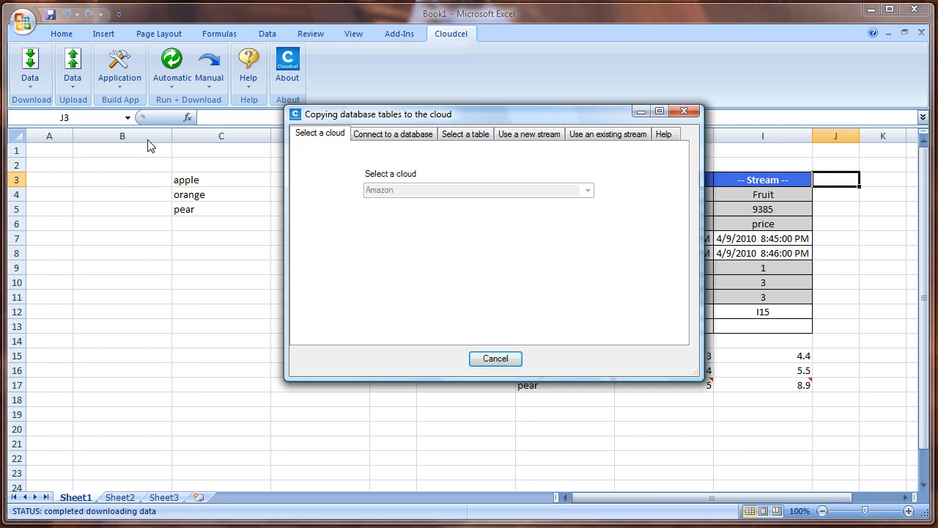
click(403, 140)
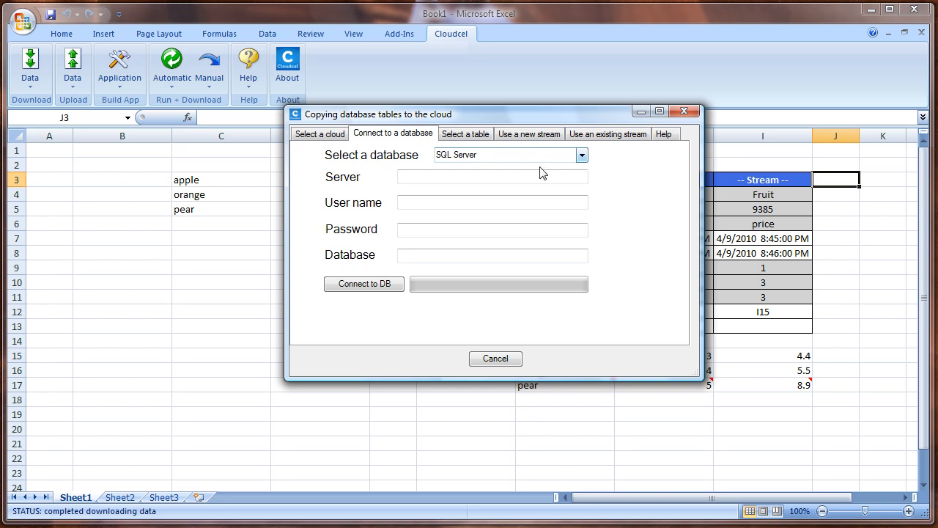
click(583, 154)
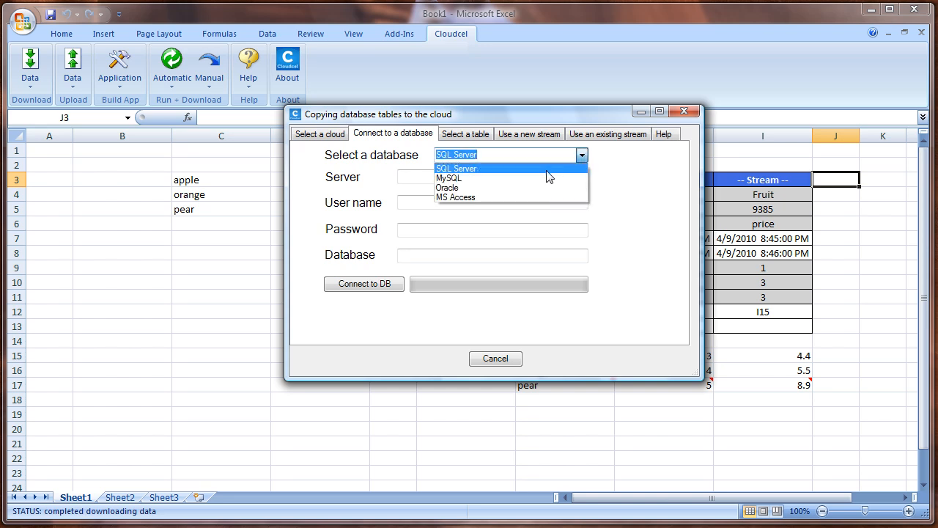
click(426, 181)
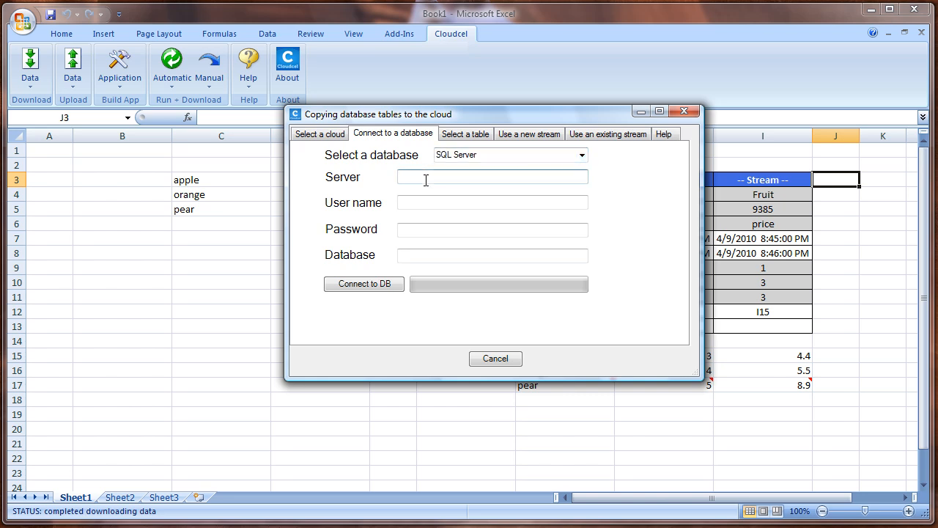
text(TONYFAUSTINI-PC)
click(405, 203)
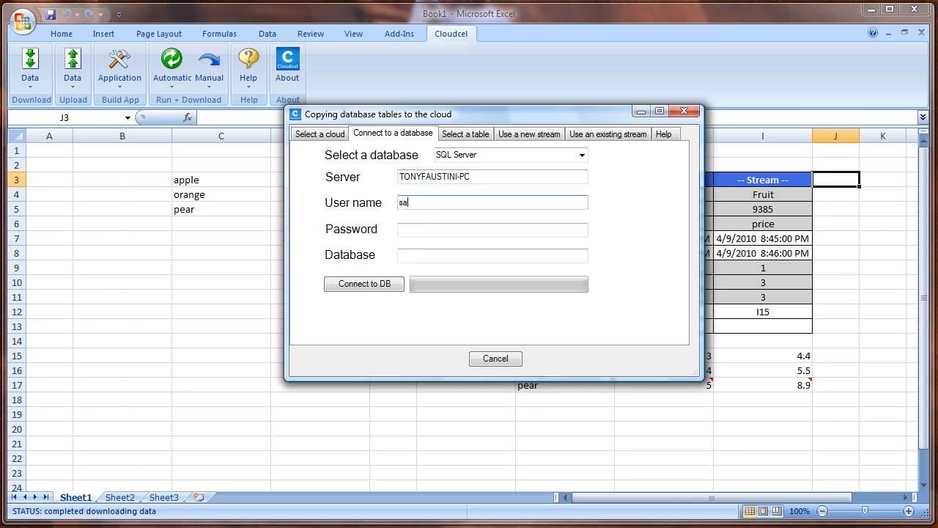
click(409, 230)
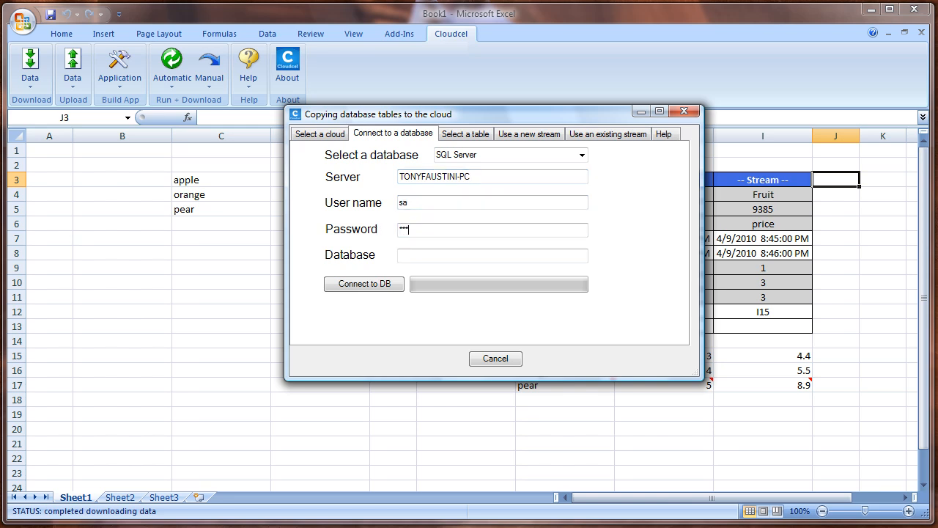
click(413, 256)
text(Ad)
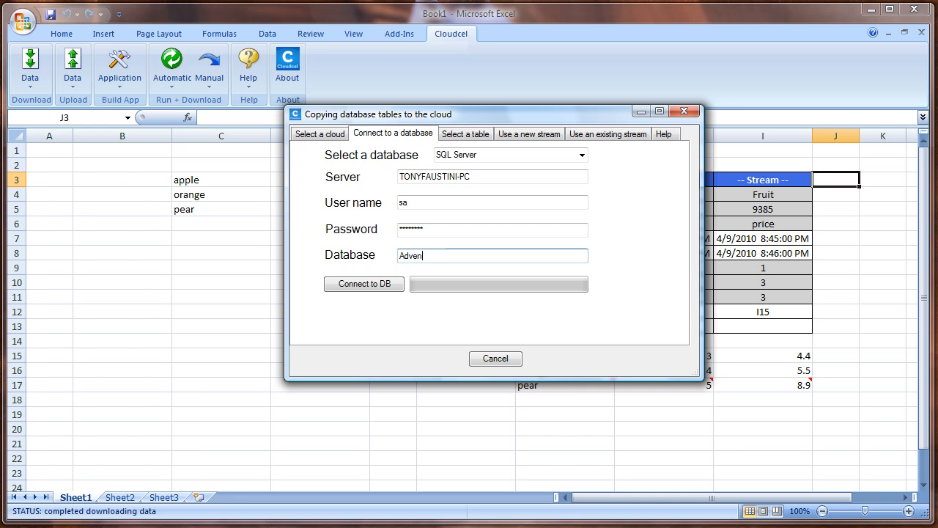
text(ventureWorksDW)
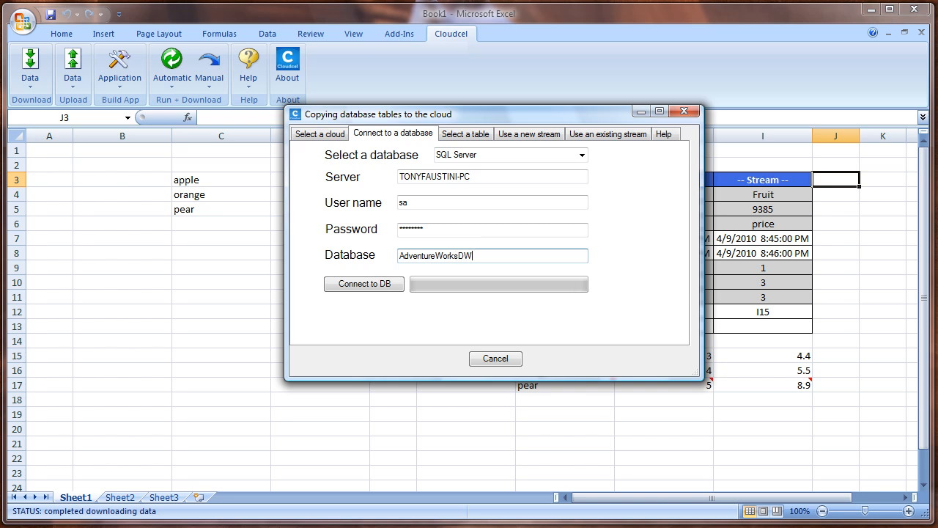
click(357, 284)
click(358, 285)
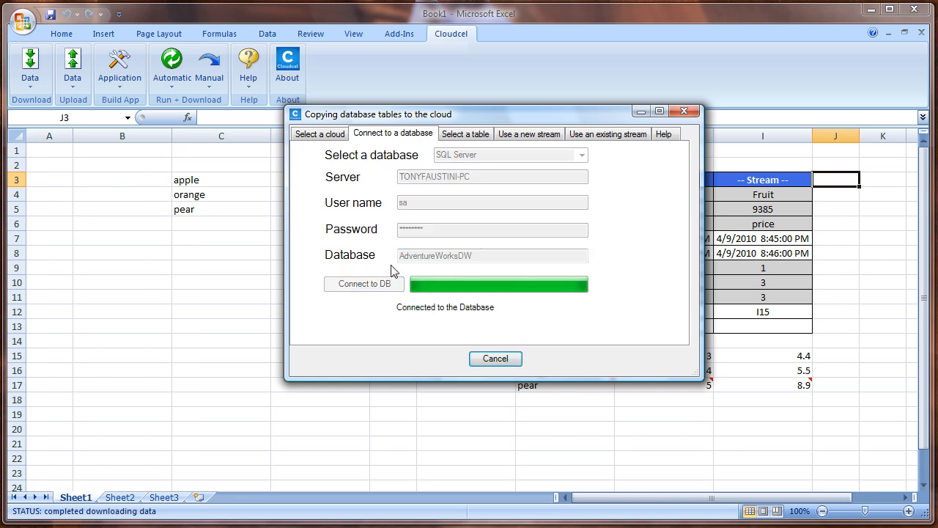
Step: Pick DimGeography as the table to copy
click(461, 135)
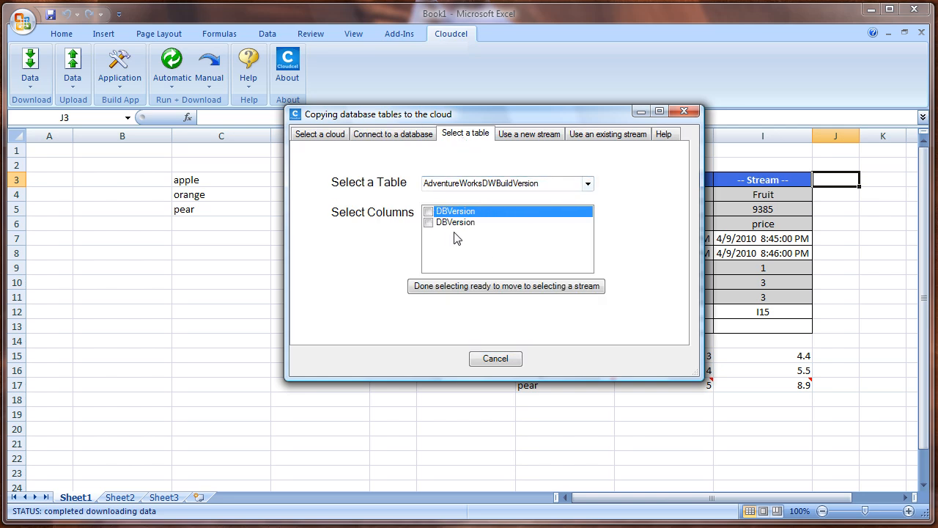
click(587, 184)
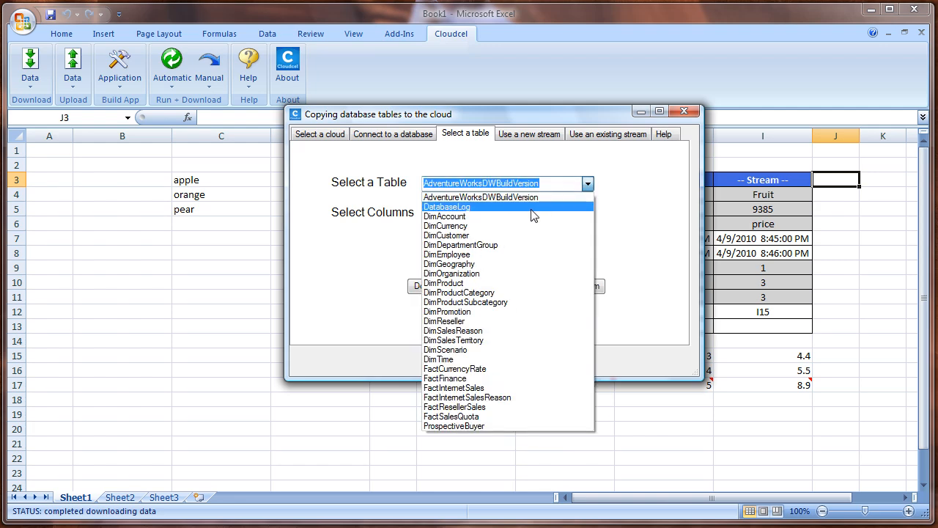
click(531, 208)
click(587, 183)
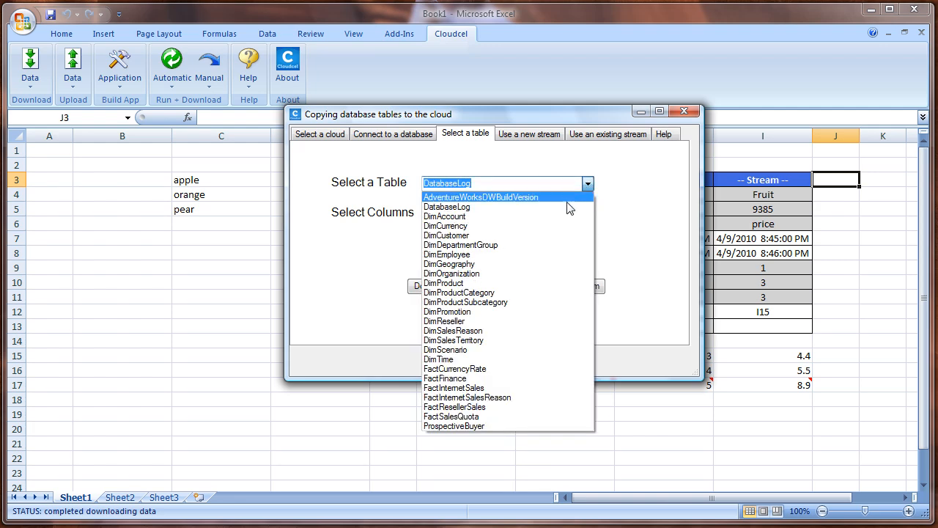
click(565, 199)
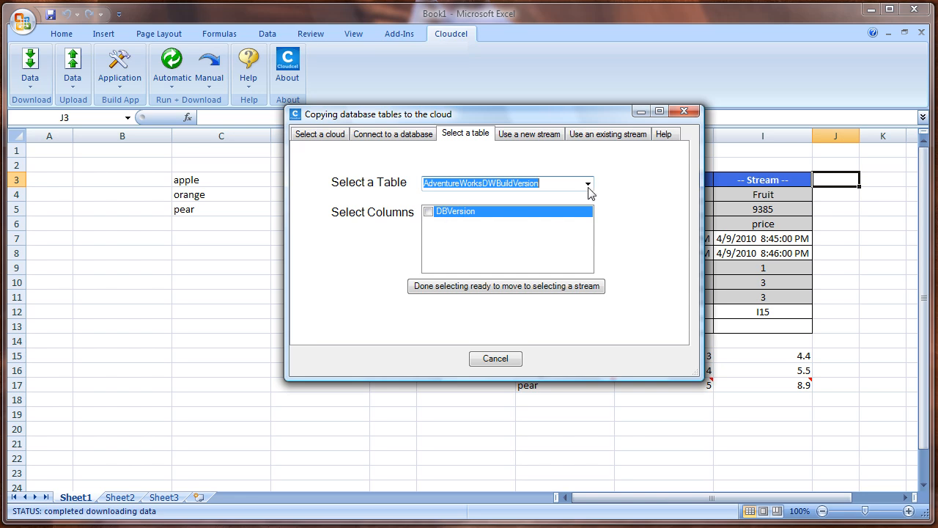
click(588, 187)
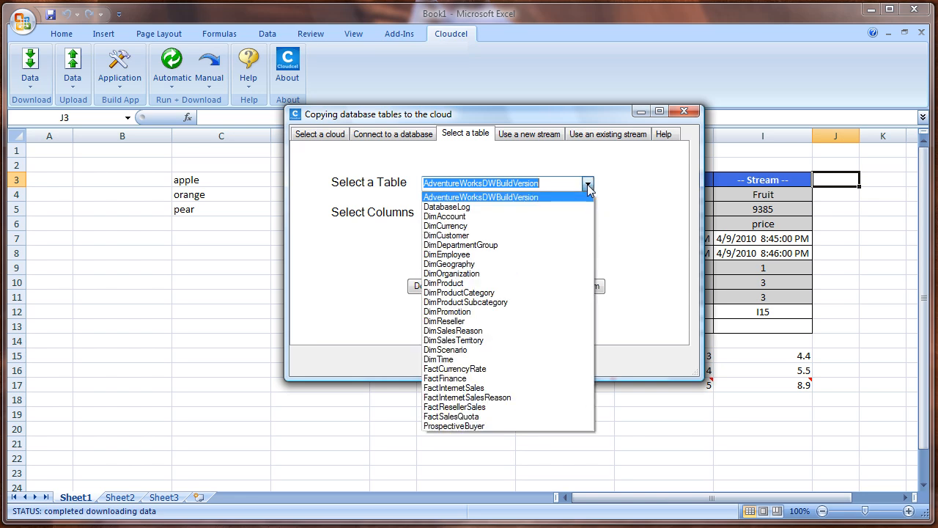
click(496, 265)
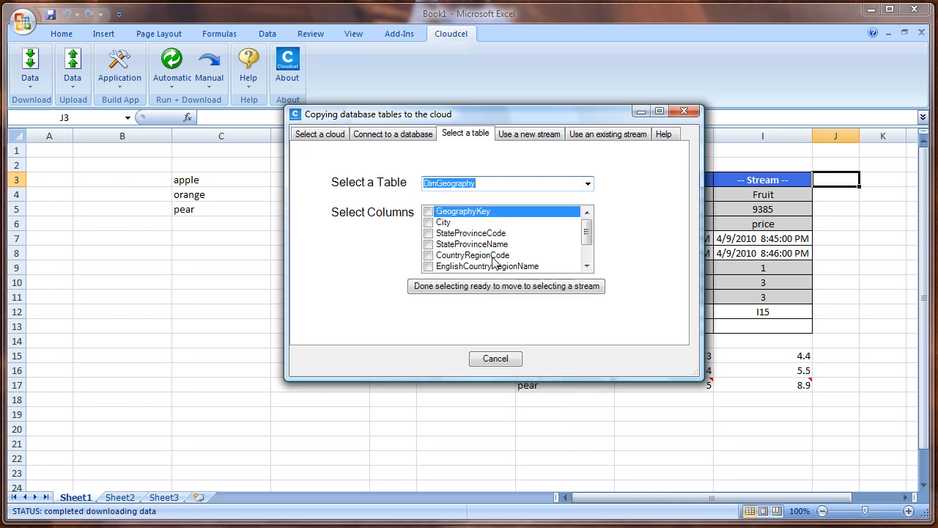
Step: Include all nine columns from GeographyKey through PostalCode and confirm the selection
click(429, 212)
click(429, 223)
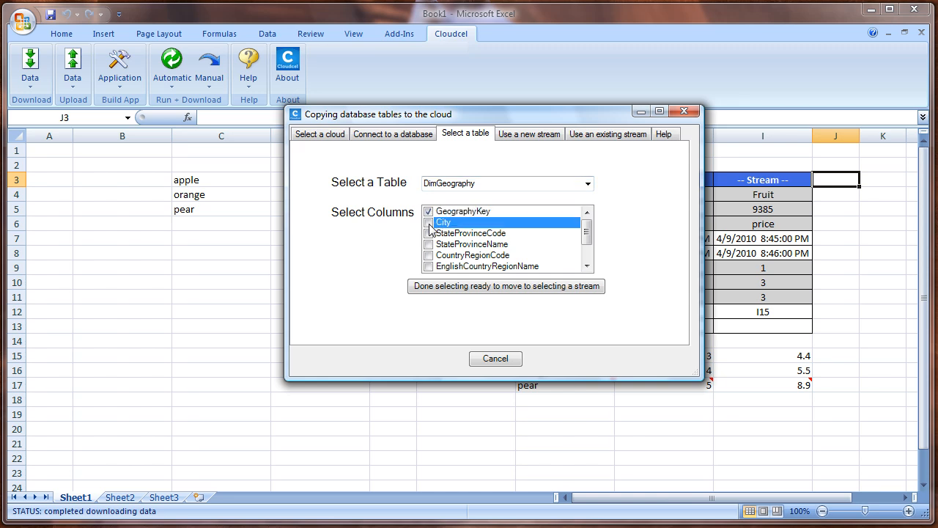
click(429, 235)
click(429, 245)
click(429, 257)
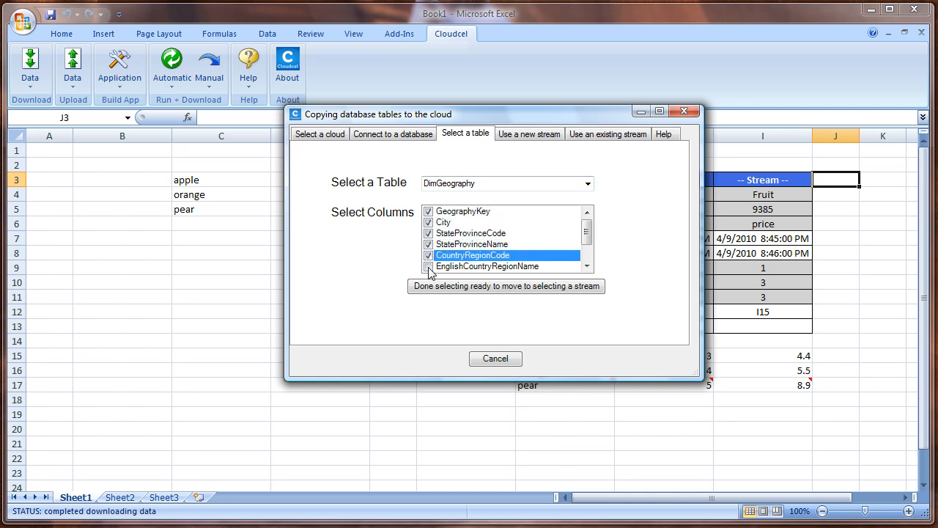
click(428, 266)
scroll(430, 267, down, 1)
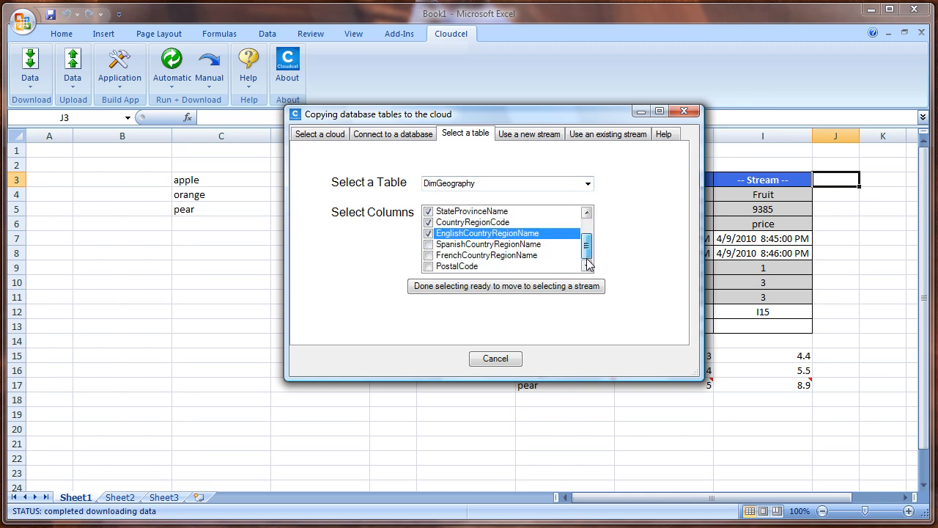
click(429, 244)
click(428, 255)
click(429, 266)
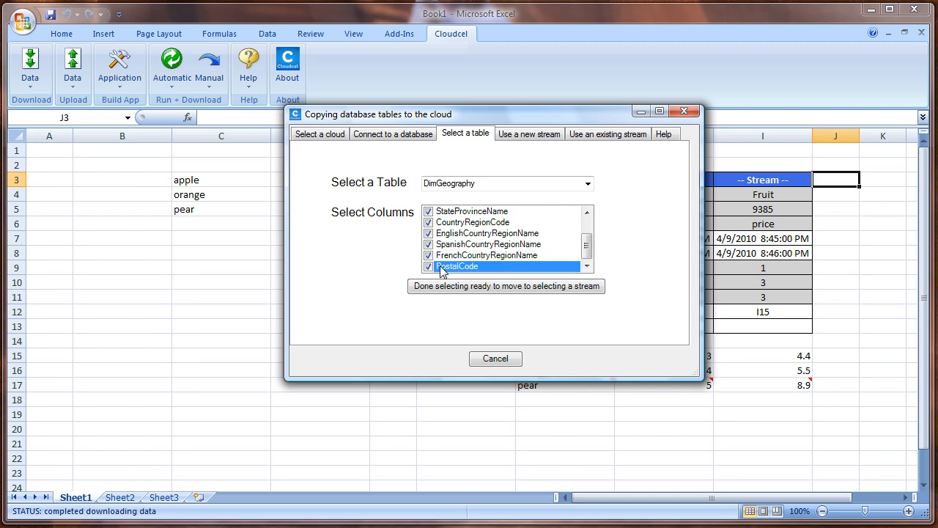
click(519, 290)
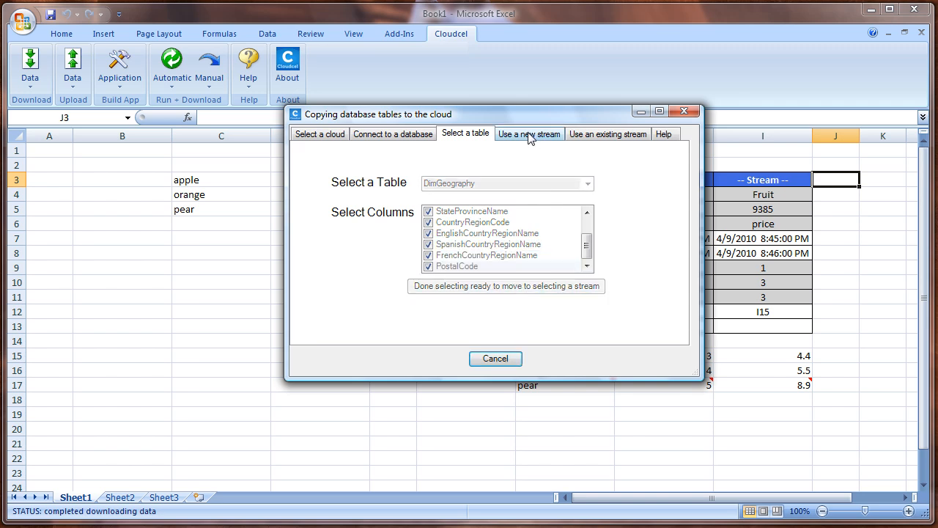
Step: Copy the table into a new stream named GeoStream and acknowledge the confirmation
click(530, 134)
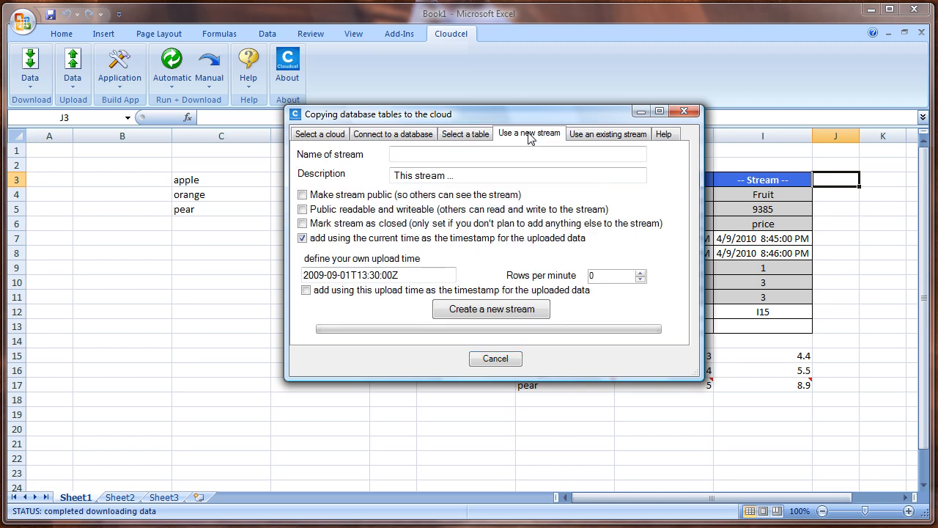
click(407, 156)
text(G)
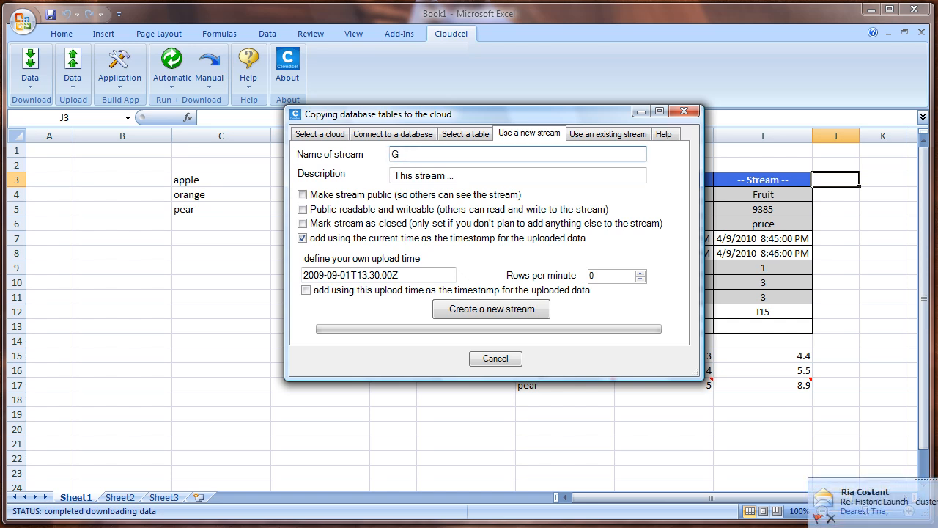
text(eoStream)
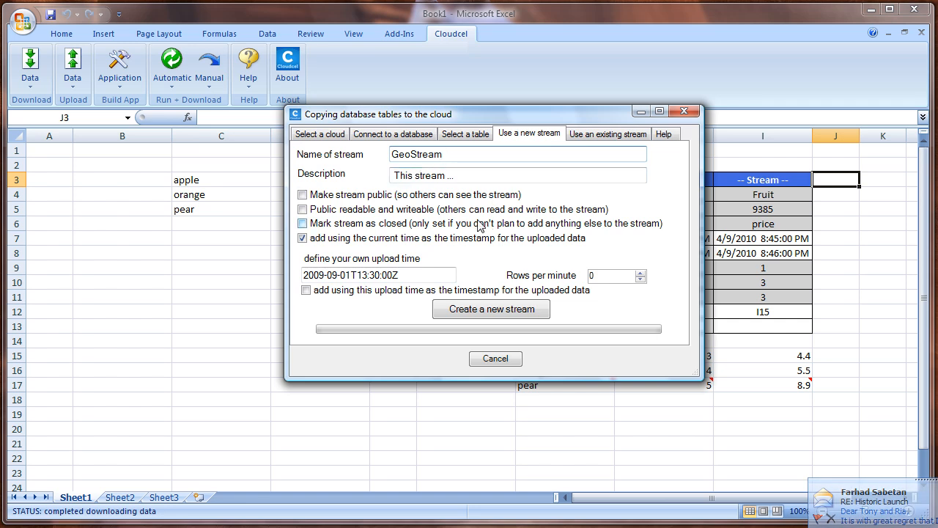
click(491, 310)
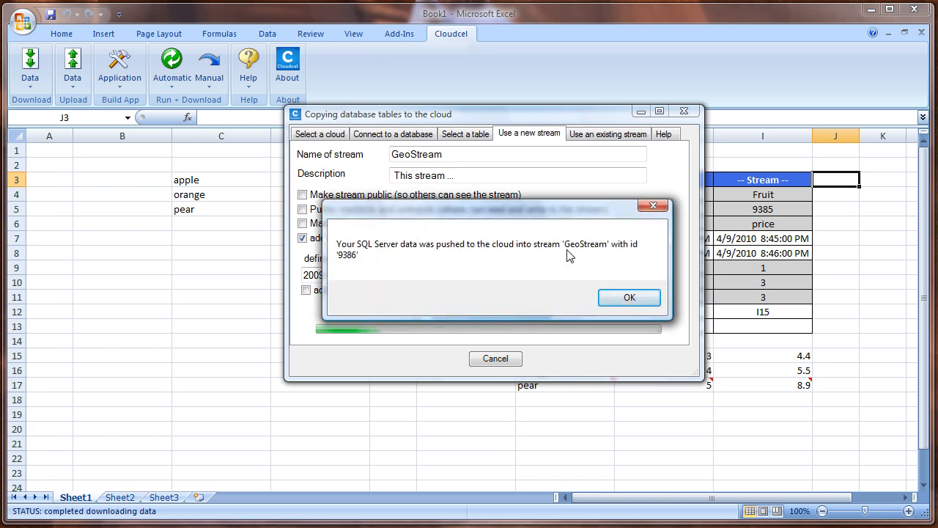
click(627, 296)
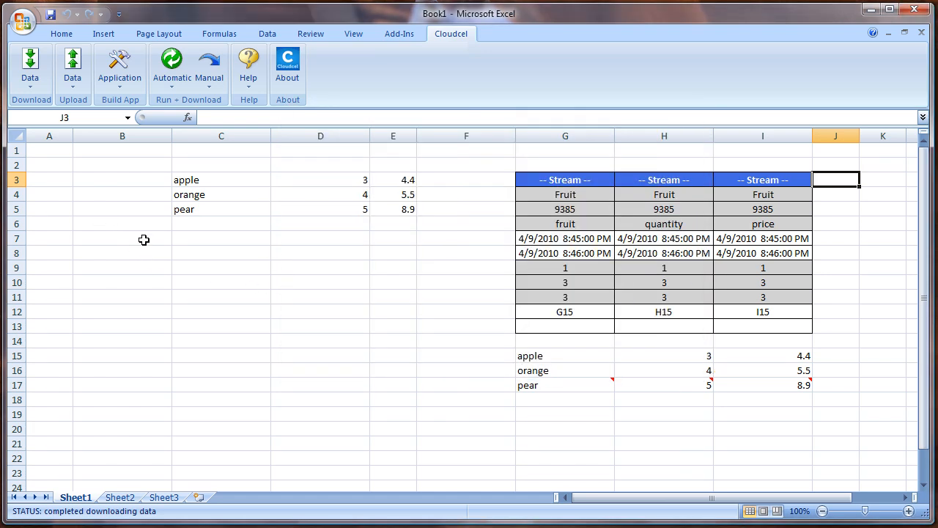
Step: On Sheet2, choose GeoStream with all nine input columns for a new data block
click(120, 500)
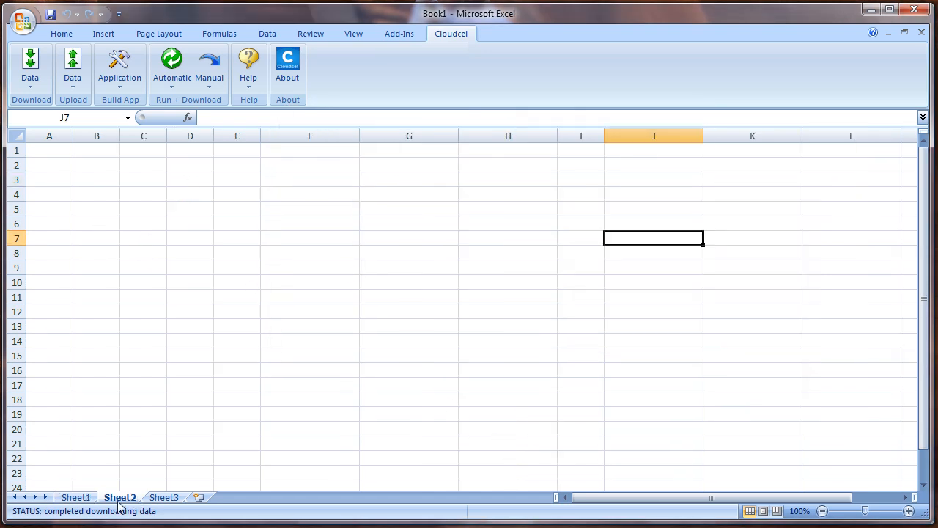
click(33, 71)
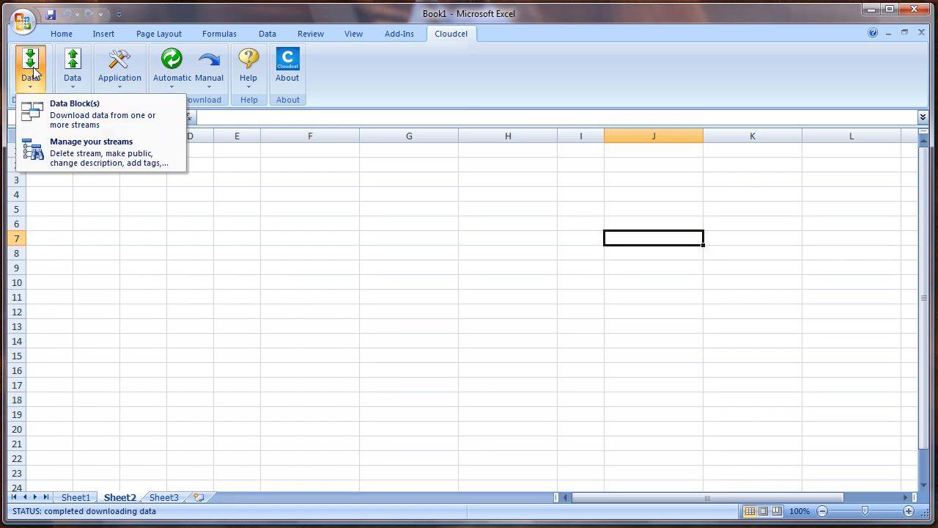
click(73, 112)
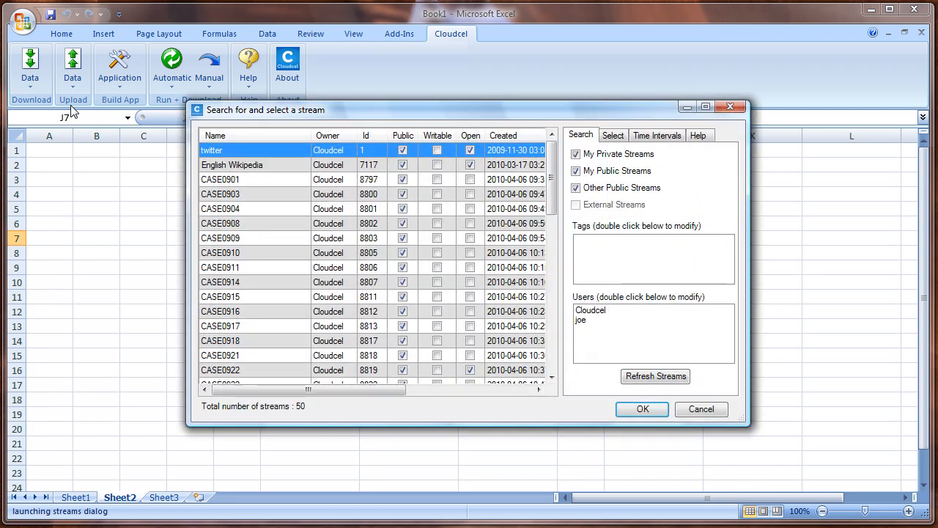
click(656, 378)
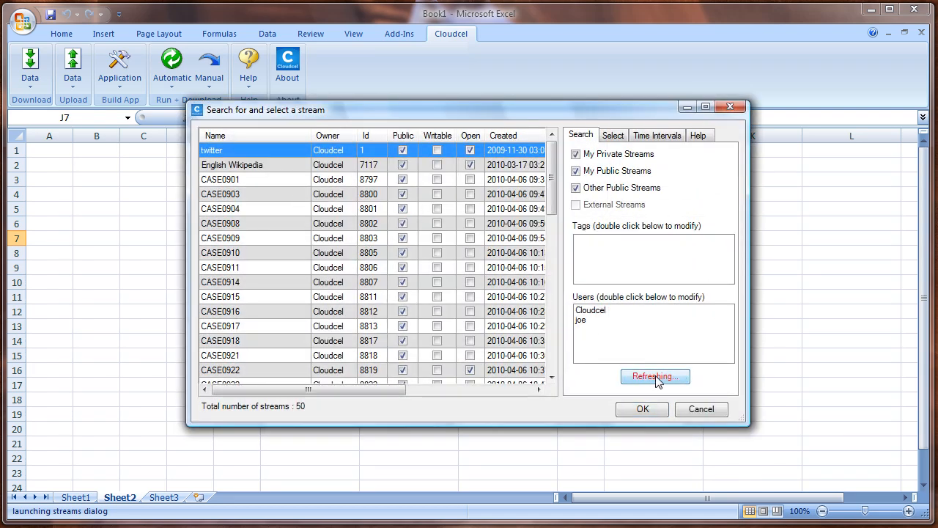
drag(552, 192, 555, 370)
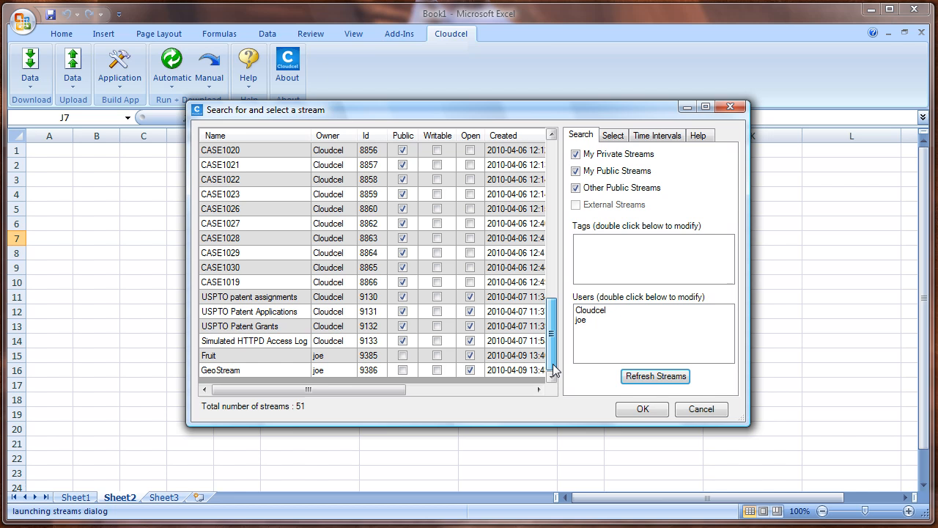
click(221, 371)
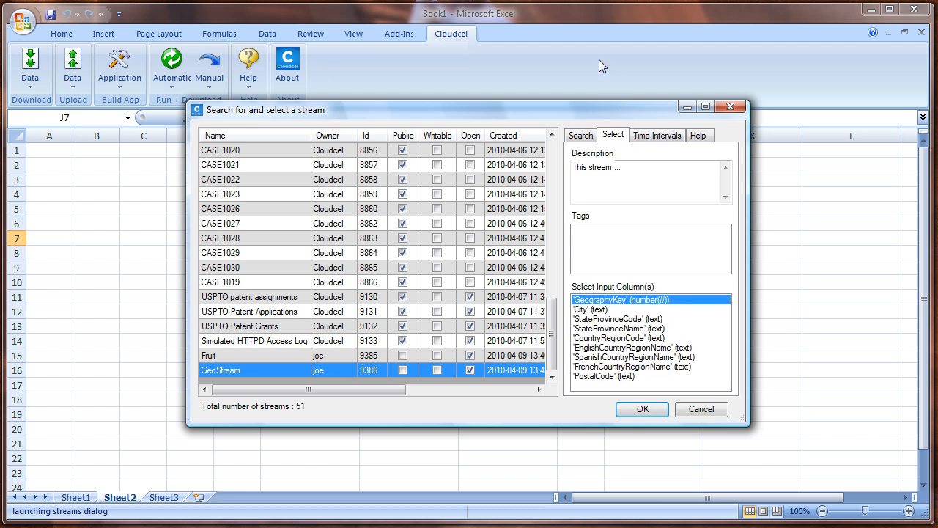
shift+click(598, 377)
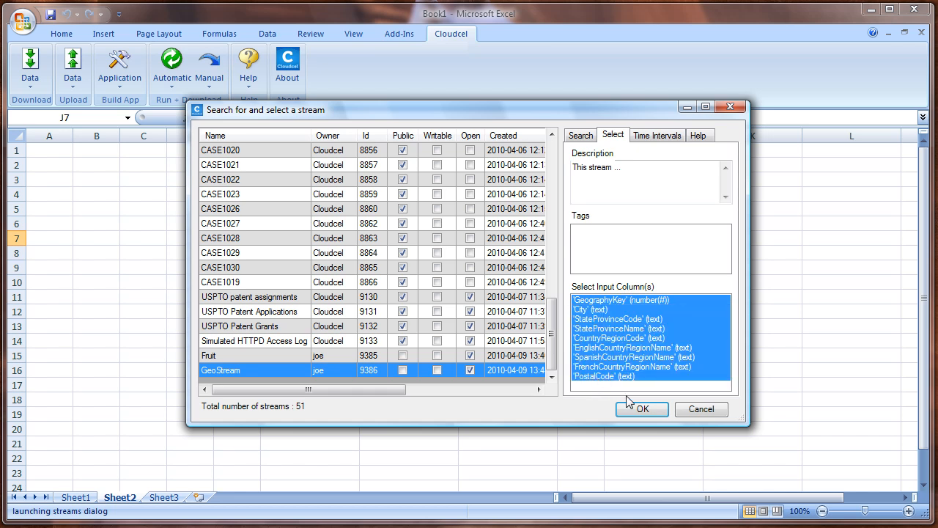
click(645, 416)
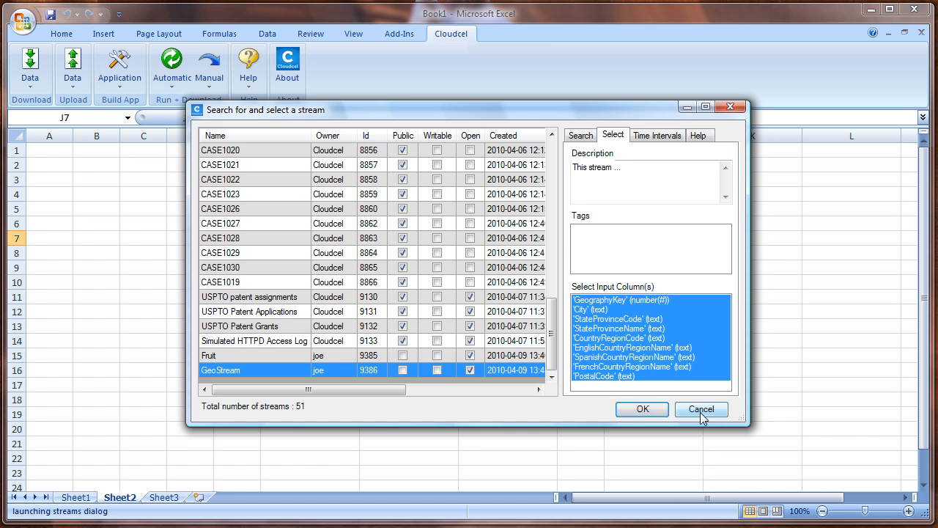
Step: Insert the GeoStream block at J7, download its 655 rows, then go to Sheet3 cell A1
click(644, 411)
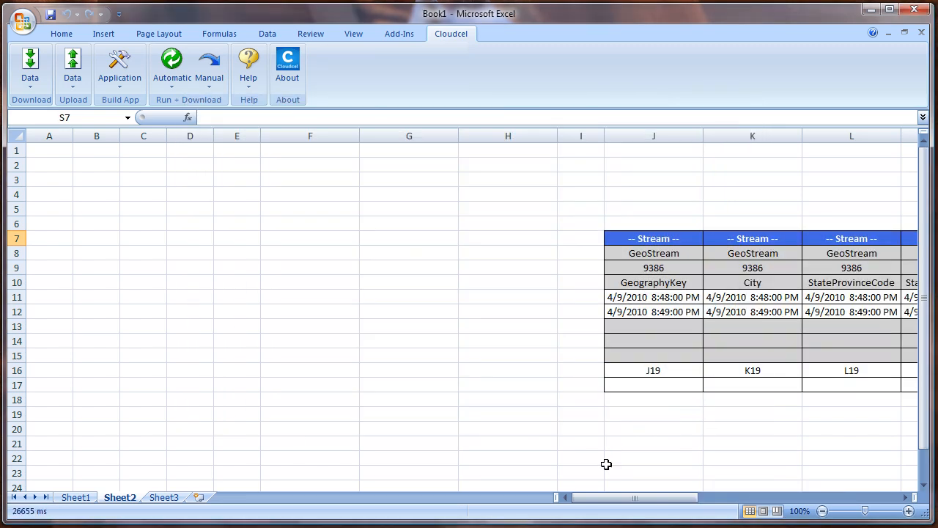
drag(626, 499, 779, 494)
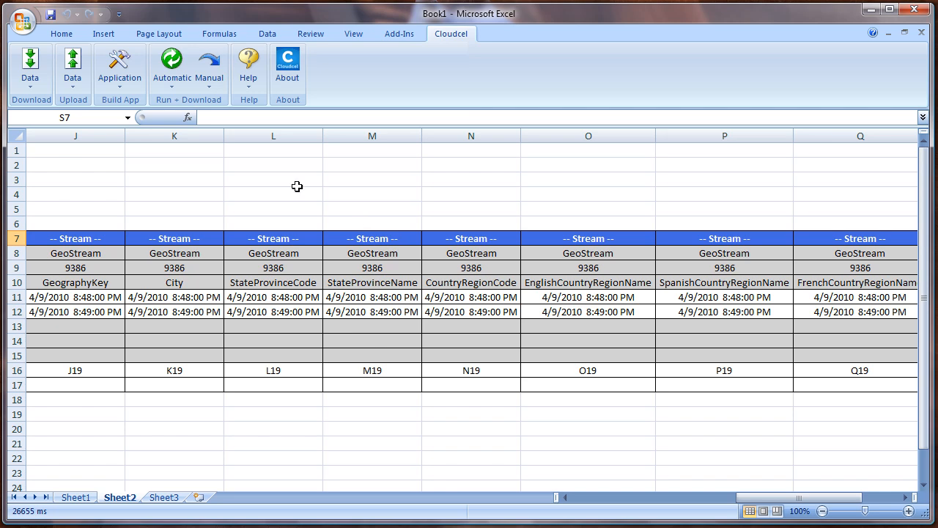
click(172, 75)
click(189, 119)
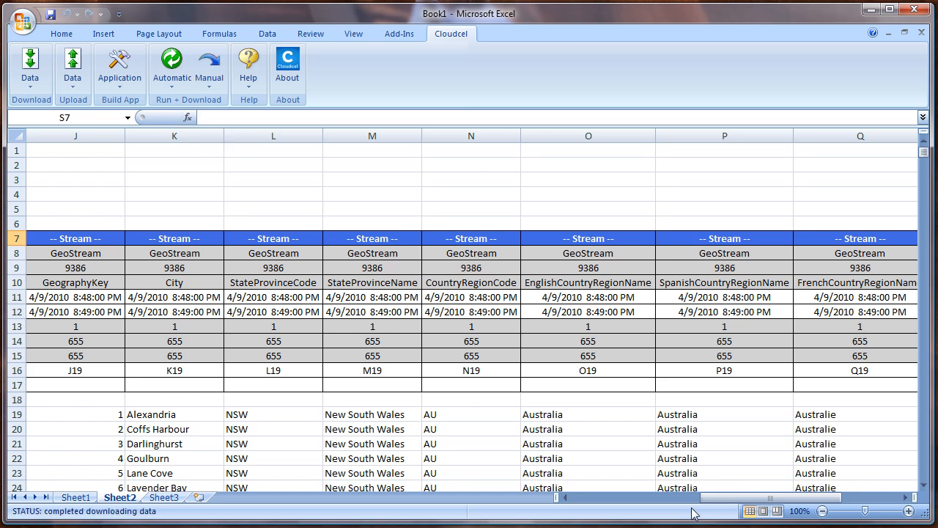
mouse_move(707, 498)
mouse_down()
mouse_move(597, 501)
mouse_move(696, 499)
mouse_up()
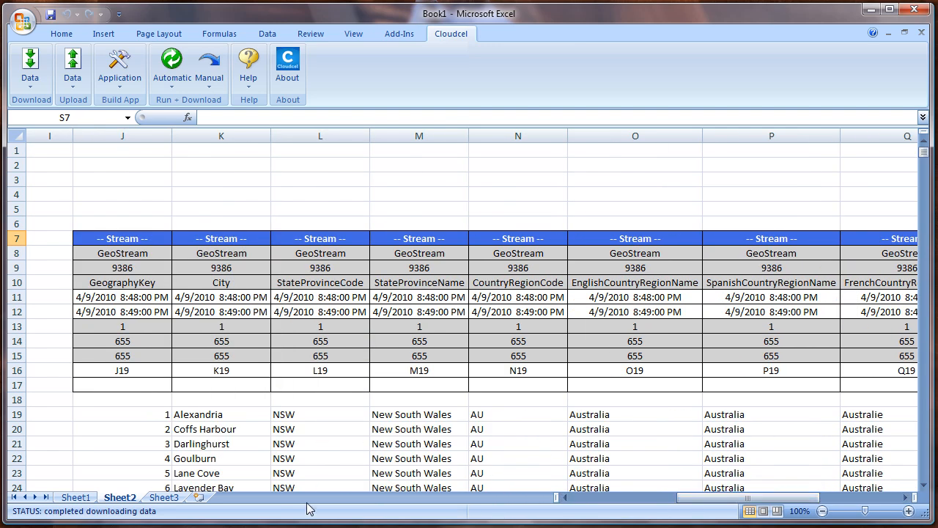
click(158, 497)
click(44, 150)
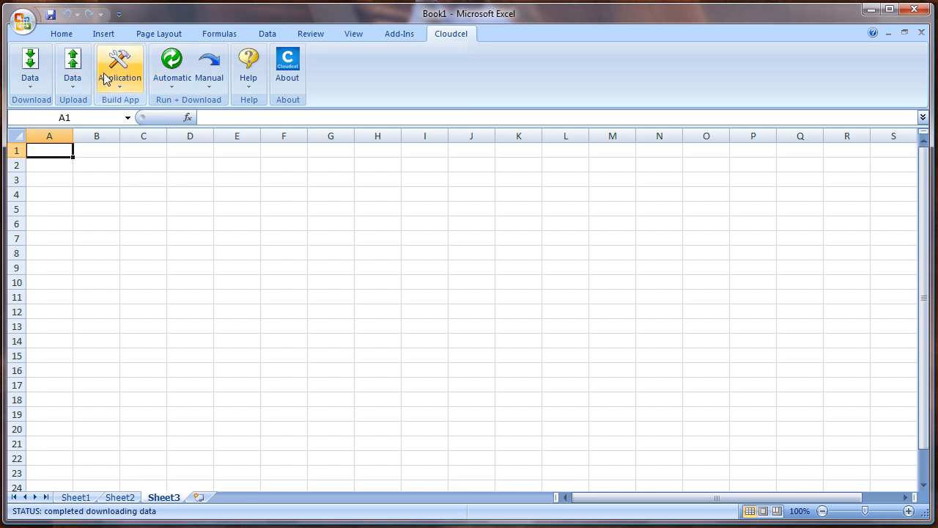
Step: Insert a GeoStream data block at Sheet3 A1 with GeographyKey, StateProvinceCode, EnglishCountryRegionName, FrenchCountryRegionName and PostalCode
click(29, 74)
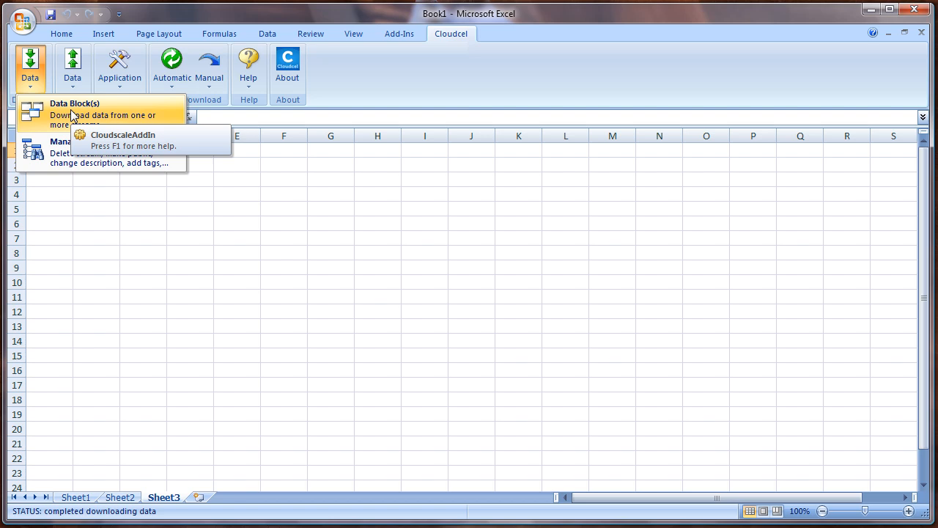
click(62, 106)
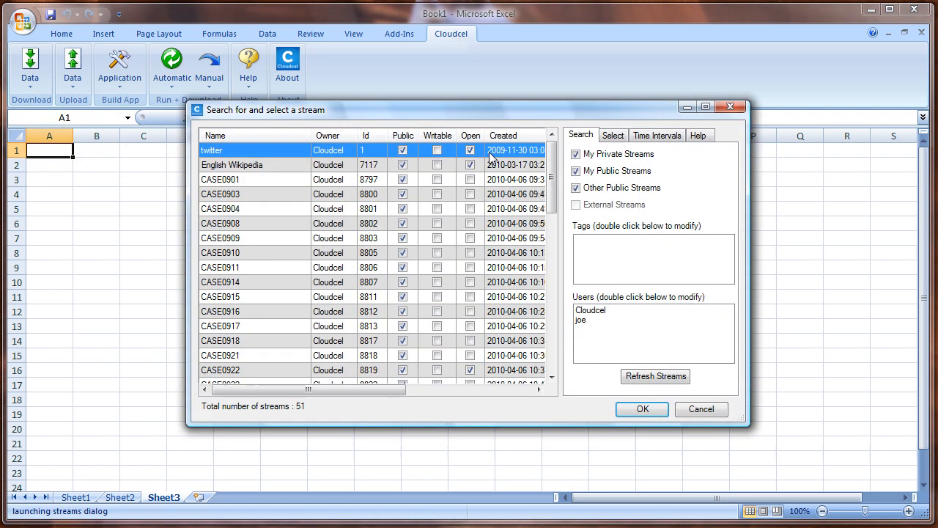
drag(557, 189, 570, 359)
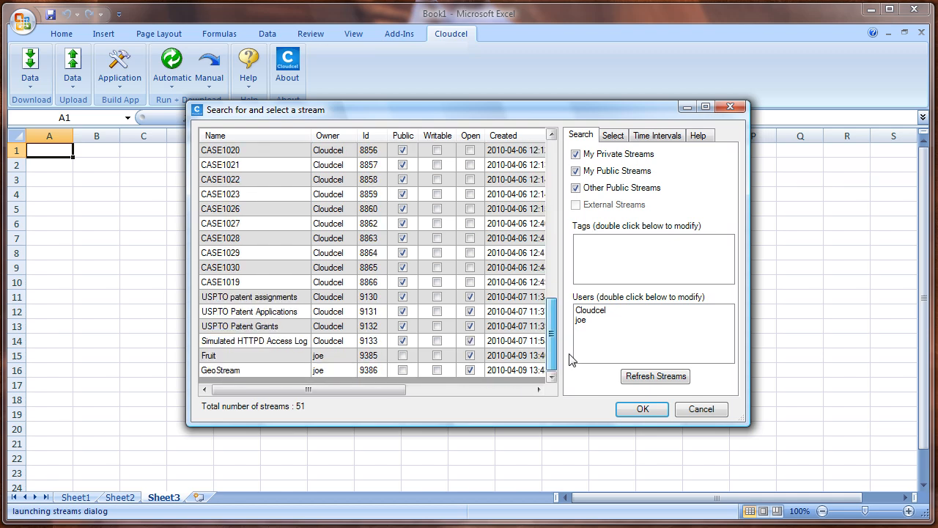
click(231, 370)
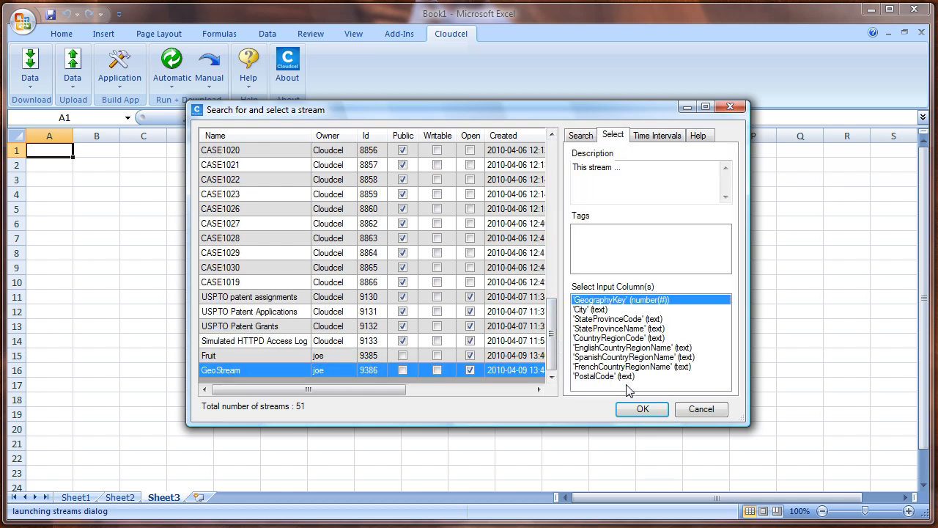
ctrl+click(598, 320)
ctrl+click(602, 347)
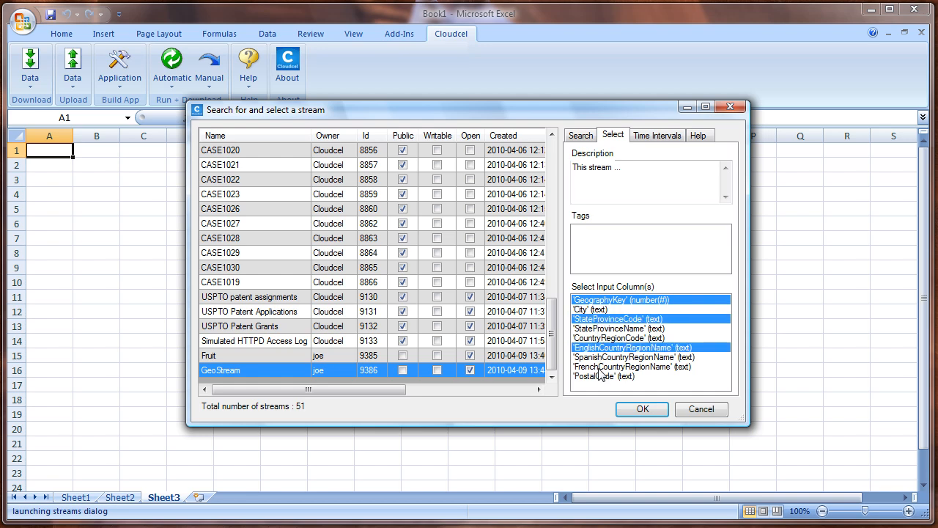
ctrl+click(599, 367)
ctrl+click(602, 376)
Step: Confirm the five-column GeoStream block and start the Automatic download into Sheet3 A1:E10
click(639, 409)
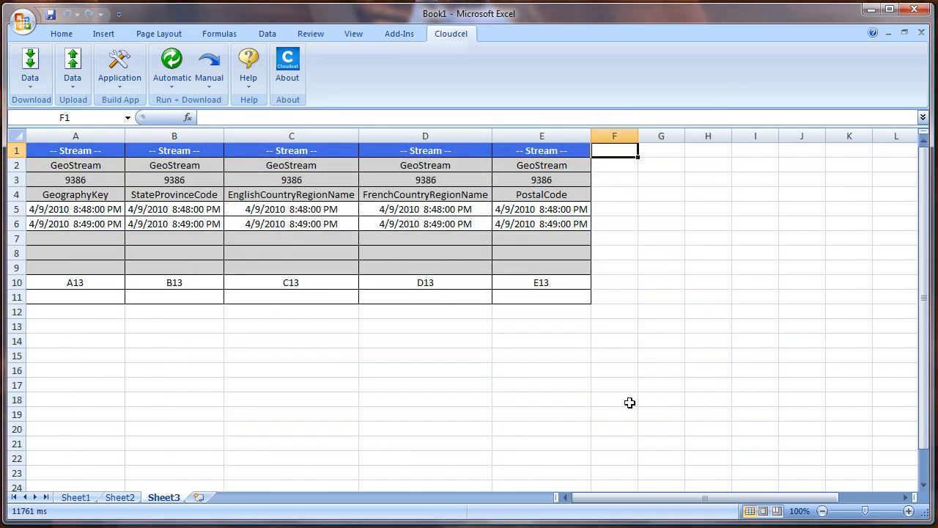
click(172, 70)
click(200, 120)
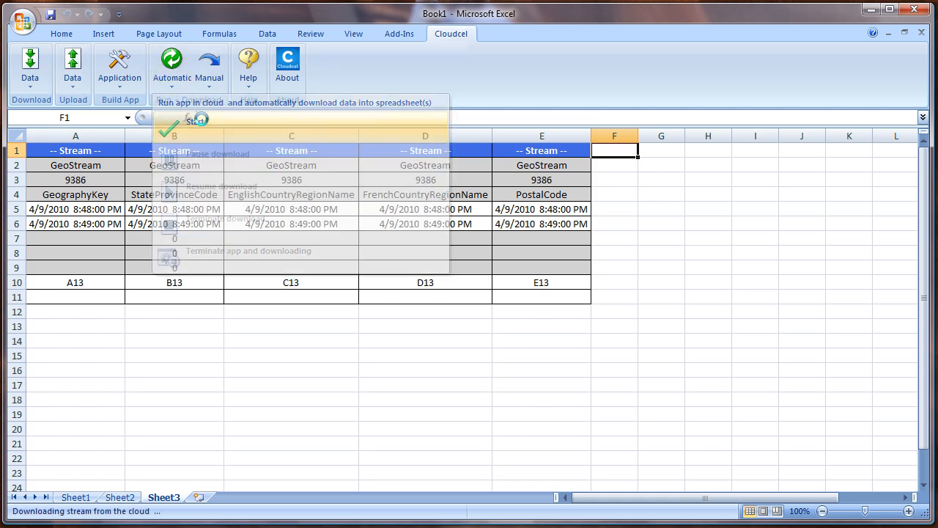